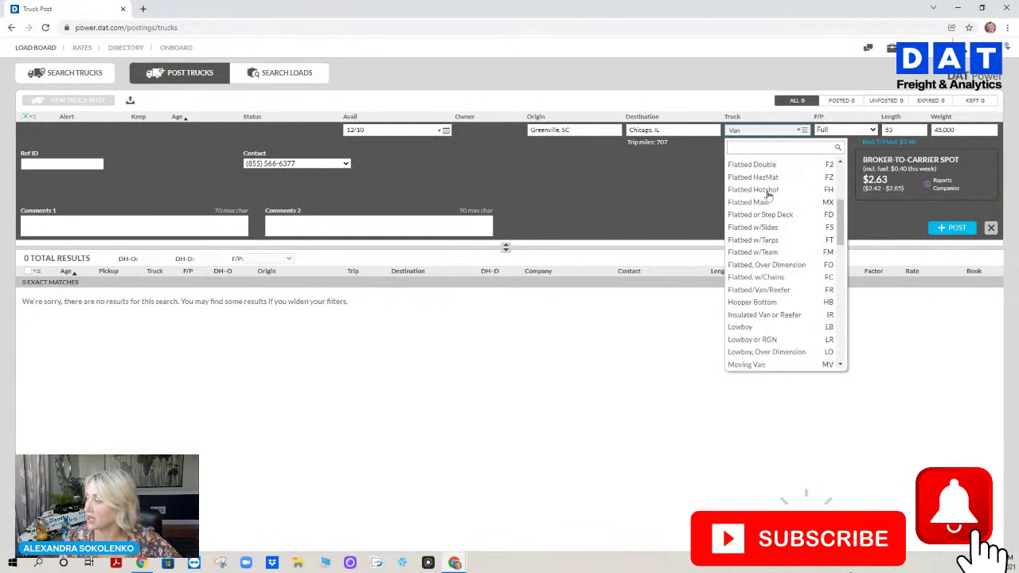
Step: Look through the equipment types offered for the truck post, from flatbed and reefer to van variants
{"action": "scroll", "coordinate": [770, 195], "scroll_direction": "down", "scroll_amount": 5}
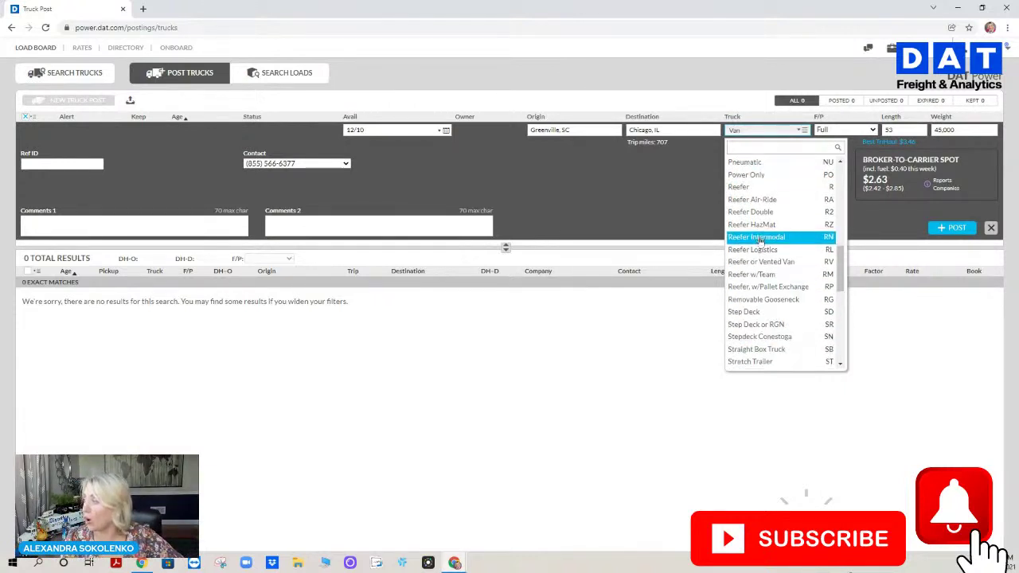
{"action": "scroll", "coordinate": [760, 241], "scroll_direction": "down", "scroll_amount": 10}
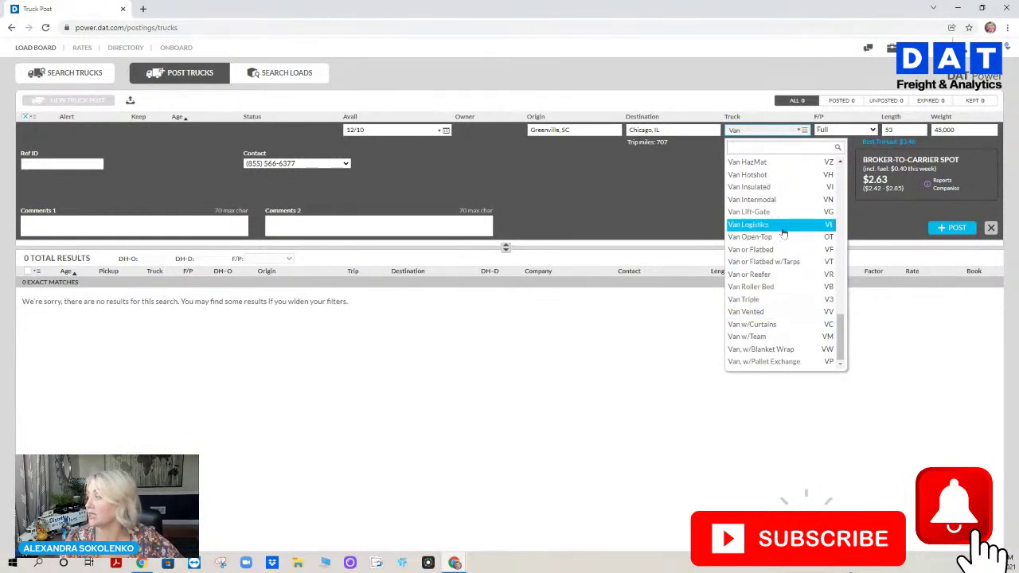
{"action": "scroll", "coordinate": [768, 350], "scroll_direction": "up", "scroll_amount": 15}
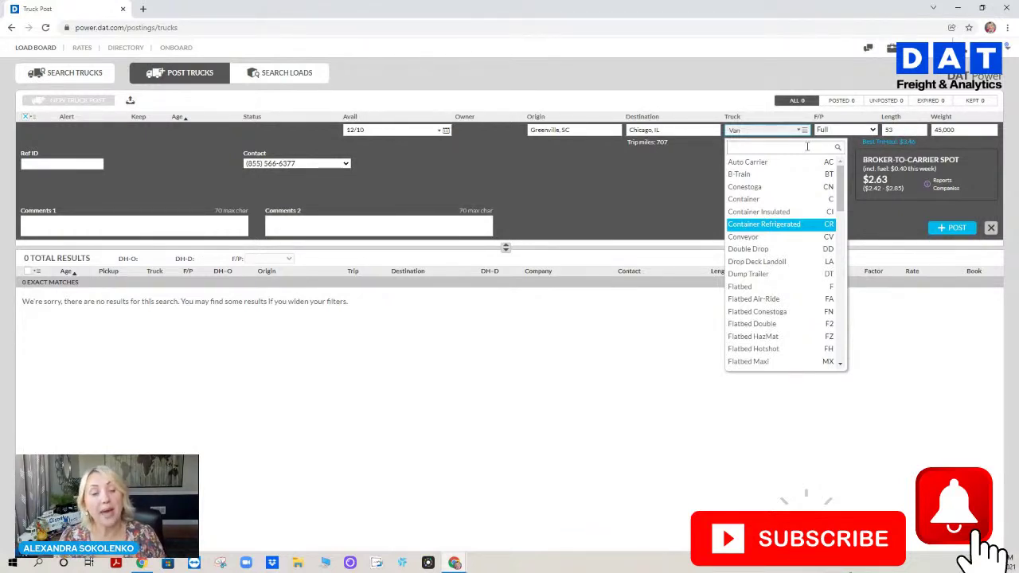
Step: Set the truck post's weight to 46,000 and choose the first listed phone number as its contact
{"action": "left_click", "coordinate": [959, 129]}
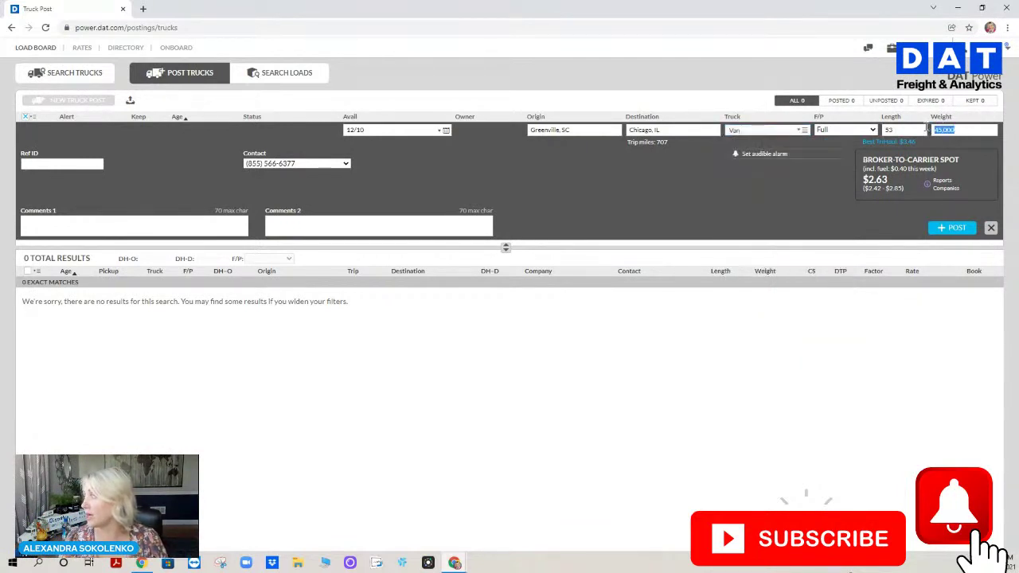
{"action": "type", "text": "46"}
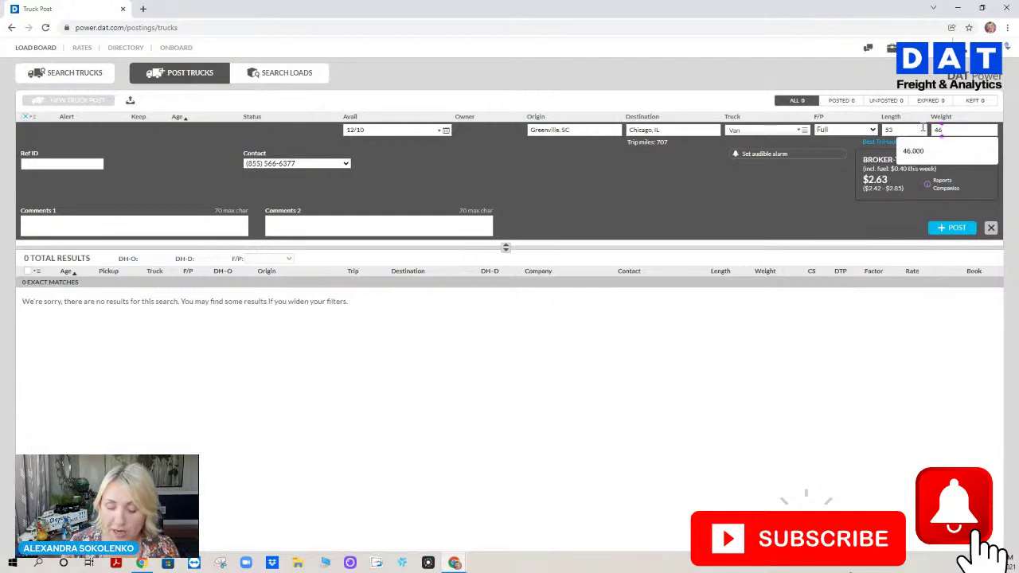
{"action": "type", "text": "000"}
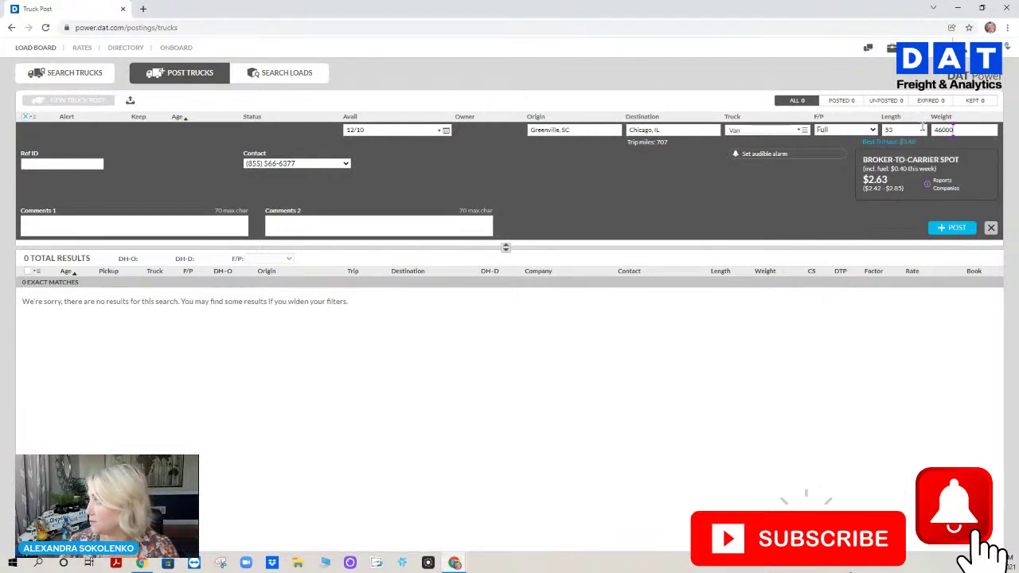
{"action": "left_click", "coordinate": [729, 208]}
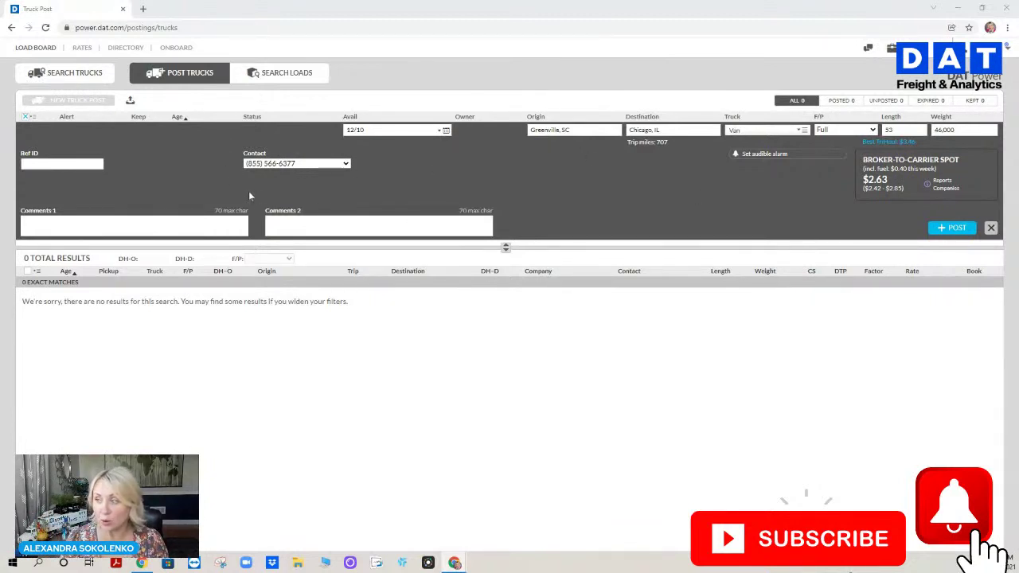
{"action": "left_click", "coordinate": [321, 164]}
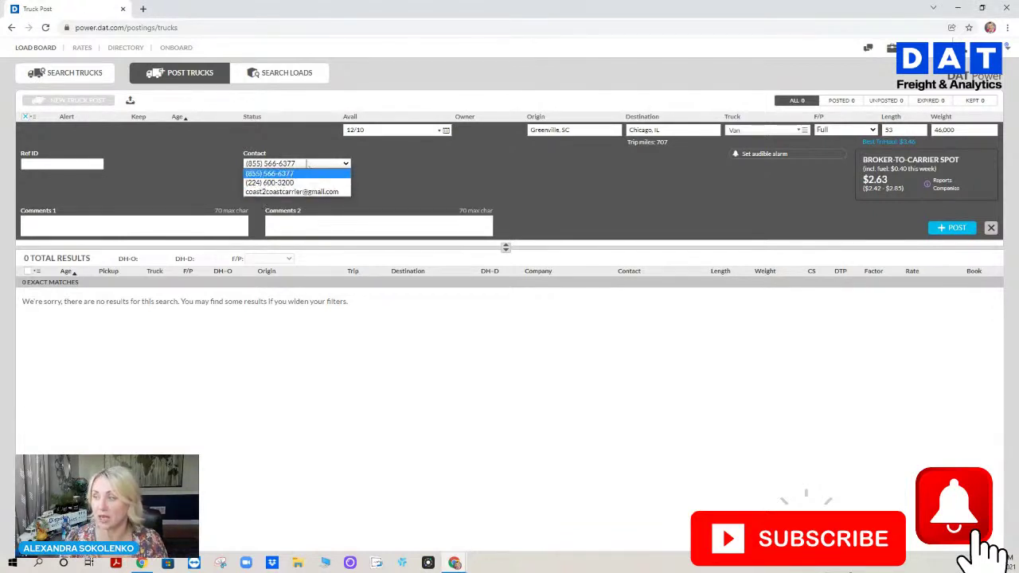
{"action": "left_click", "coordinate": [282, 172]}
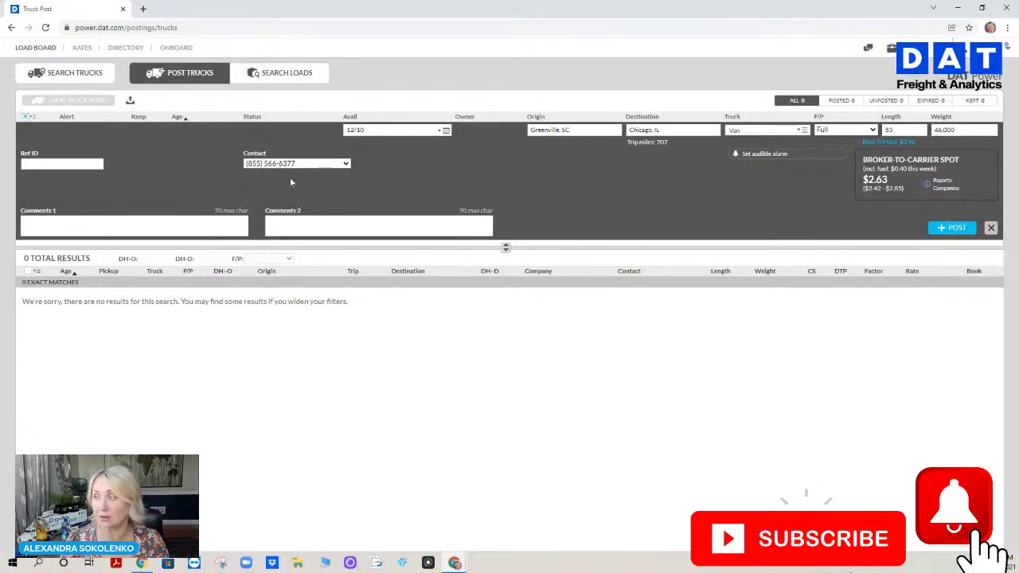
Step: Enter "EMPTY ,READY TO GO!" as the first comment of the truck post
{"action": "left_click", "coordinate": [62, 224]}
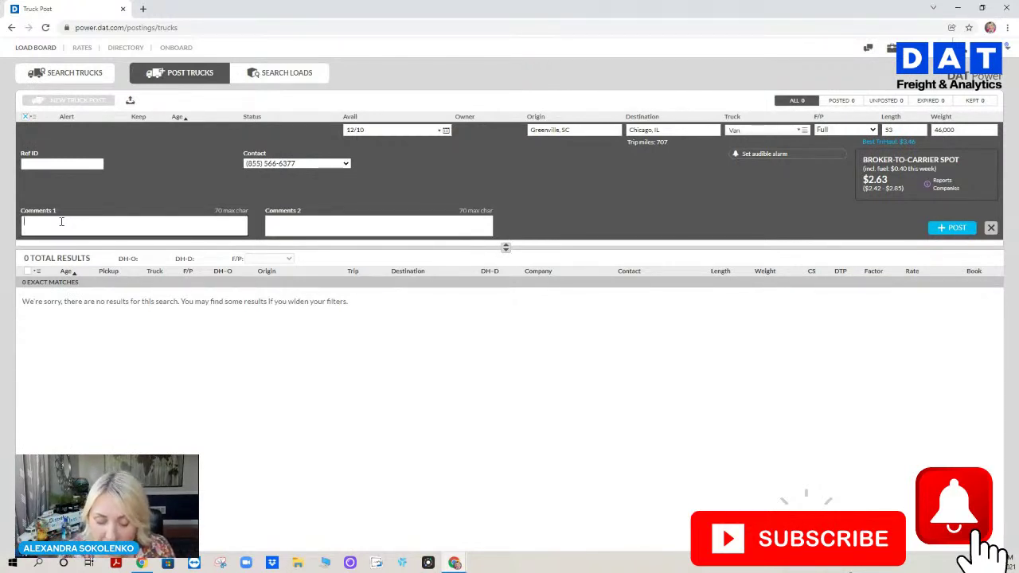
{"action": "type", "text": "EMPTY"}
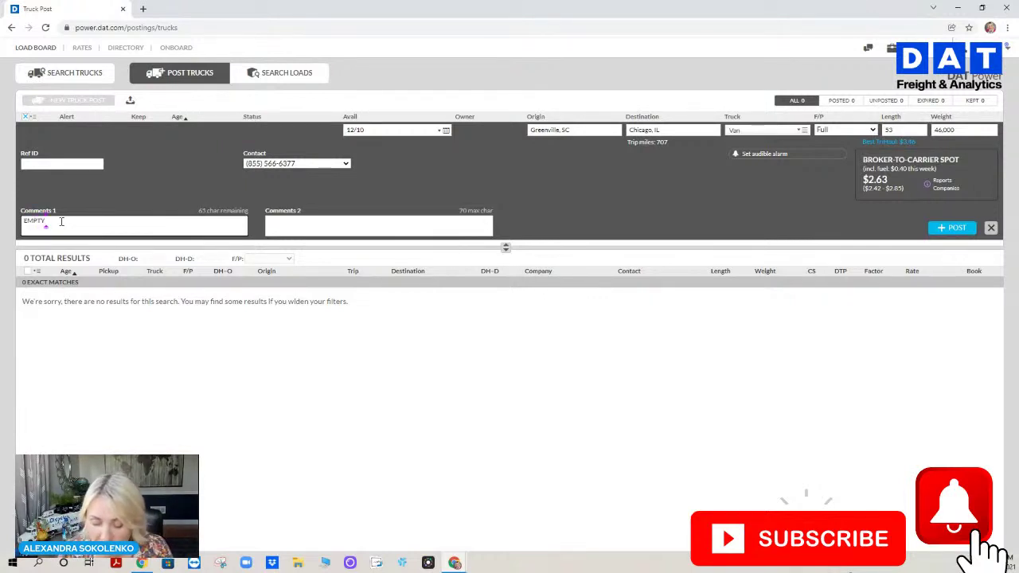
{"action": "type", "text": " ,READY"}
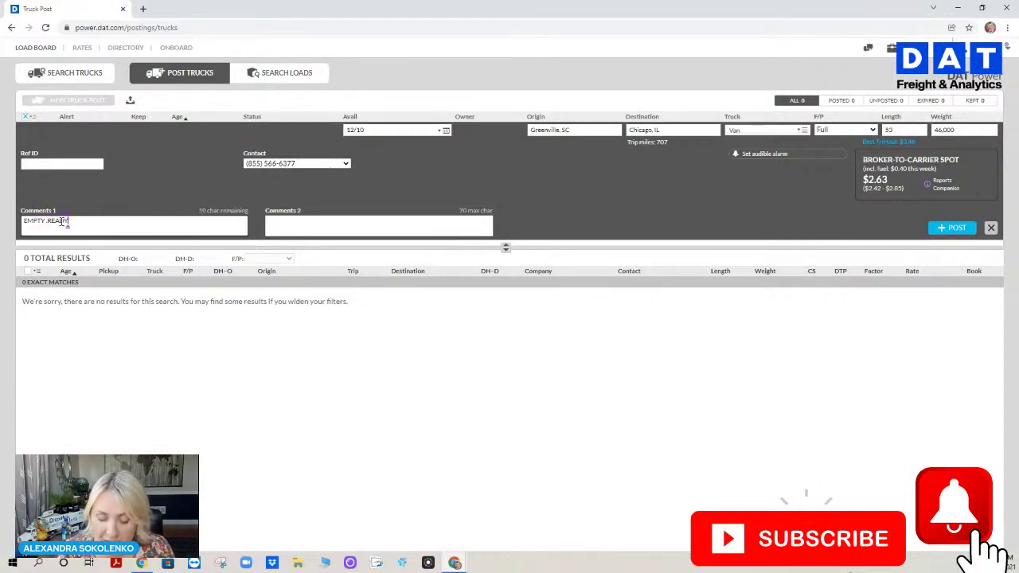
{"action": "type", "text": " TO GO"}
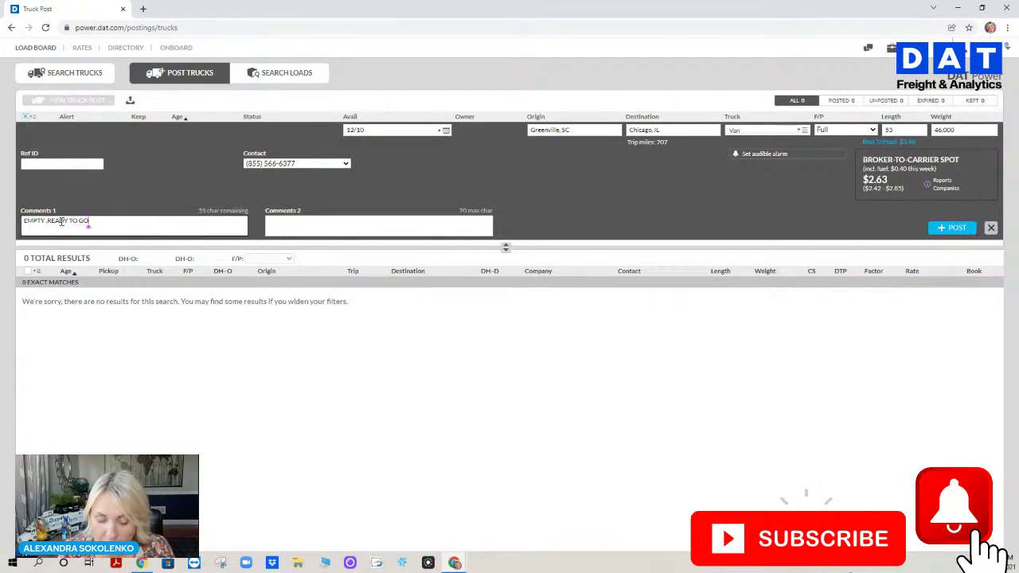
{"action": "type", "text": "!"}
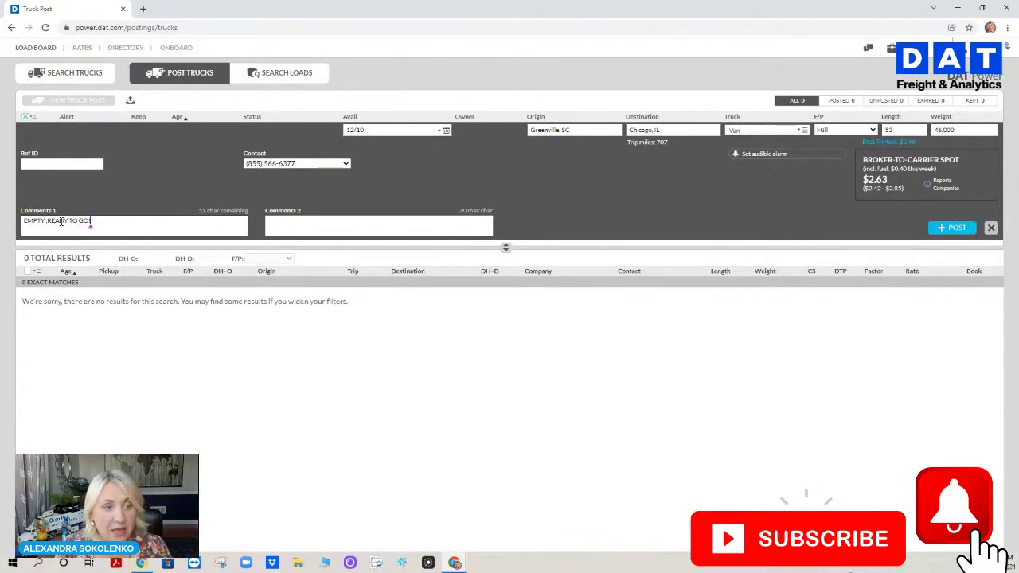
Step: Enter "TANKER ENDORSED, ETRACKS, NEW EQP" as the second comment and post the truck
{"action": "left_click", "coordinate": [290, 225]}
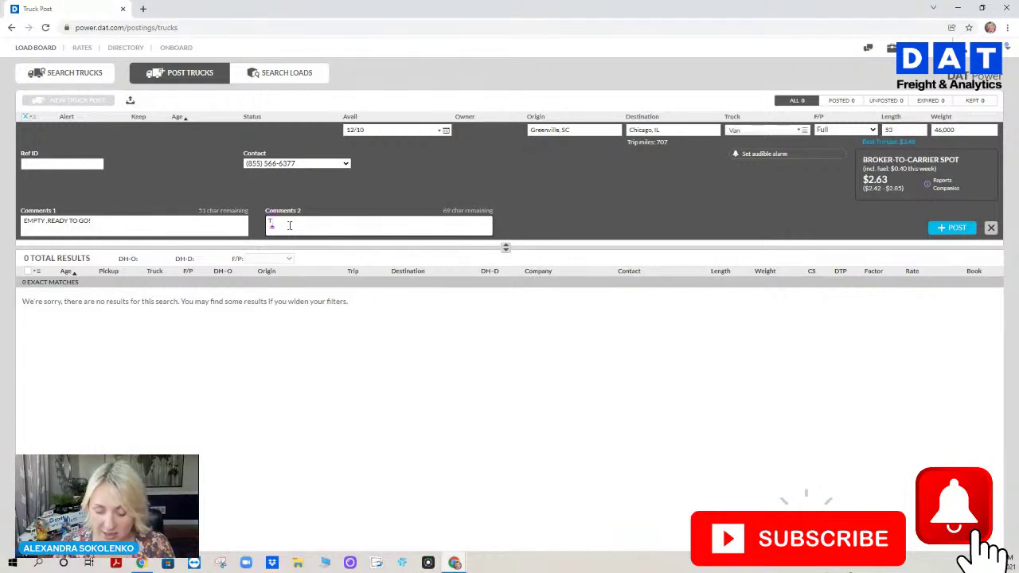
{"action": "type", "text": "TANKER E"}
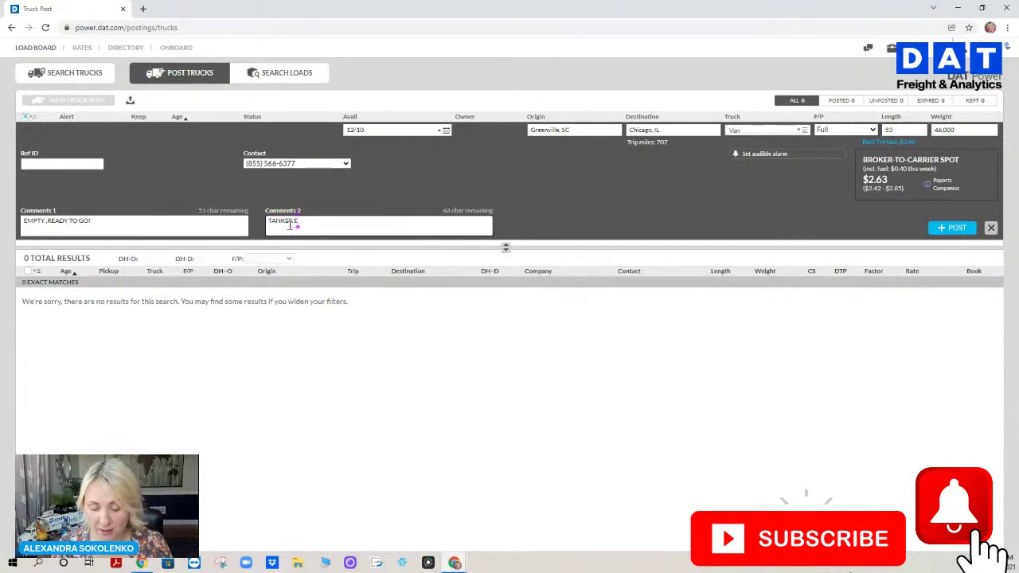
{"action": "type", "text": "NDORSED."}
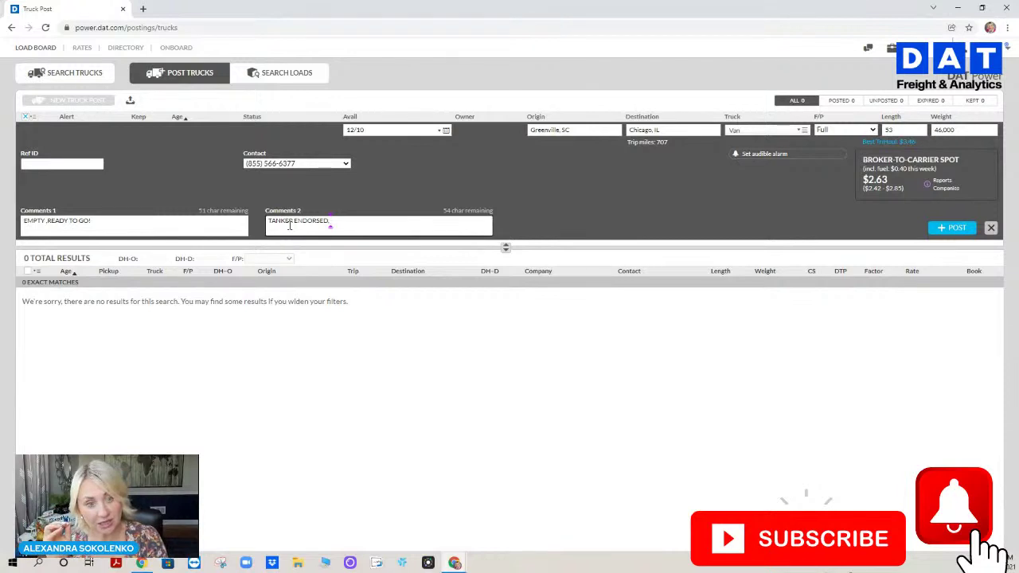
{"action": "type", "text": "ETRACKS,"}
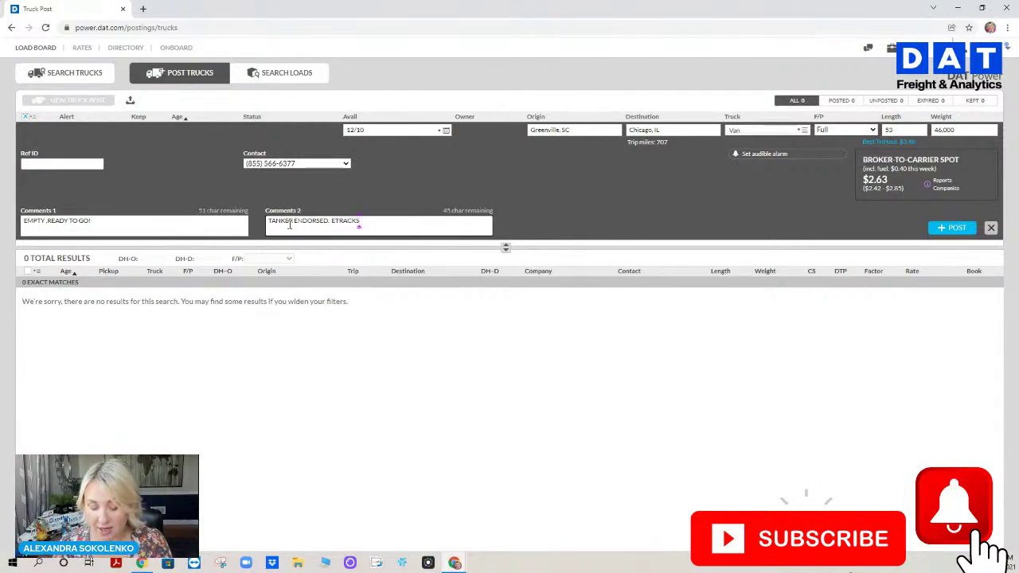
{"action": "type", "text": "."}
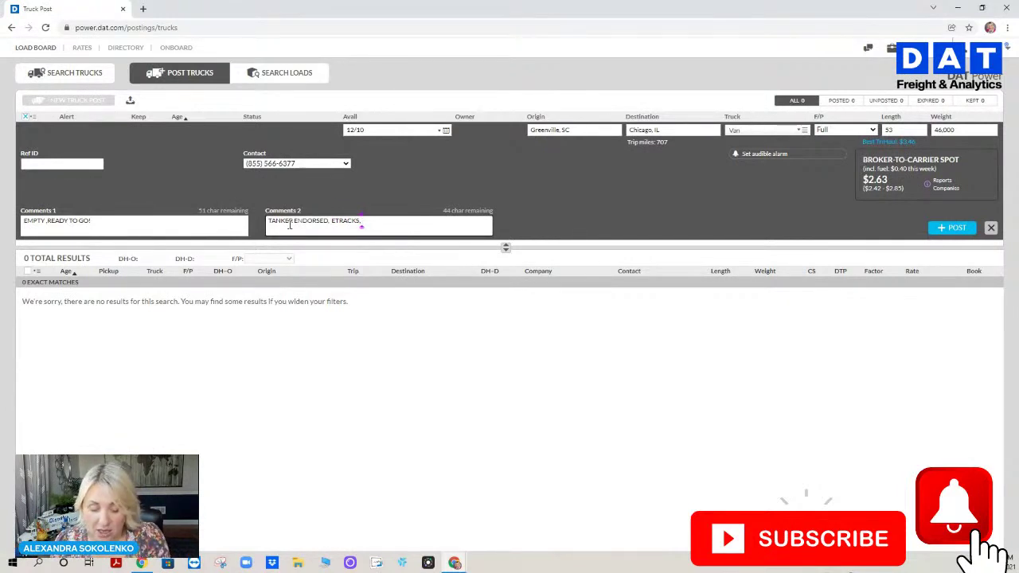
{"action": "type", "text": " NEW"}
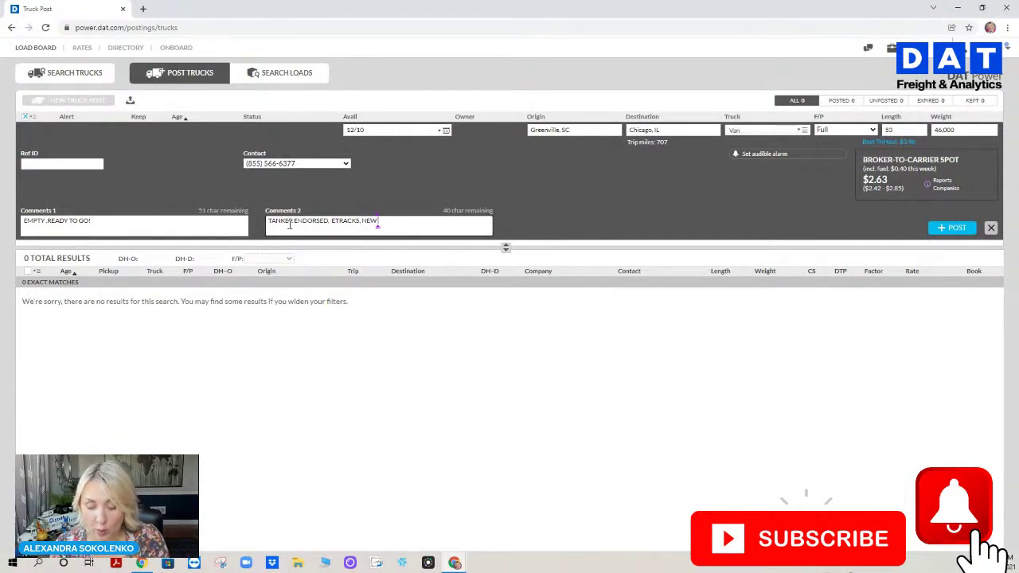
{"action": "type", "text": " EQP"}
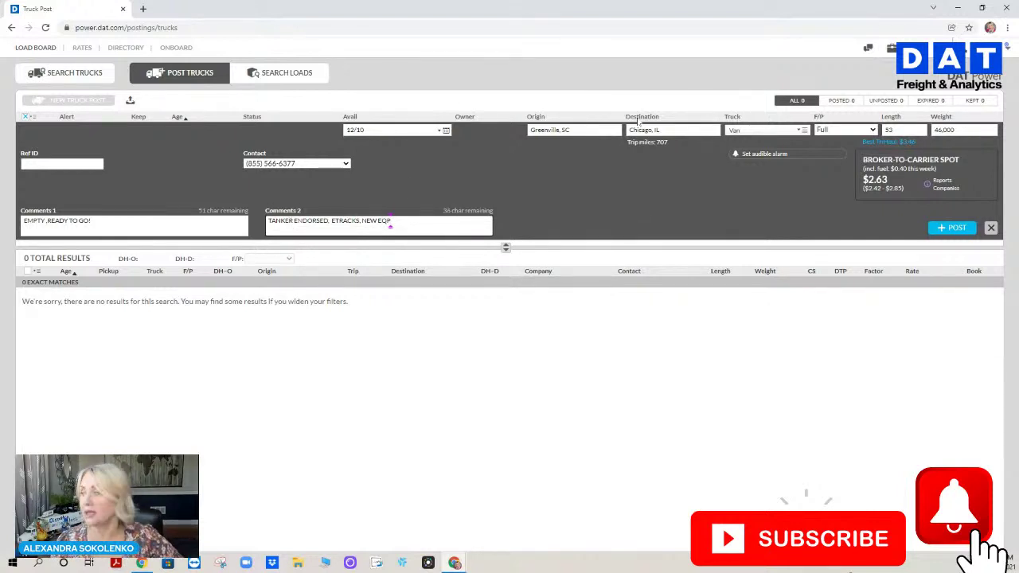
{"action": "left_click", "coordinate": [954, 229]}
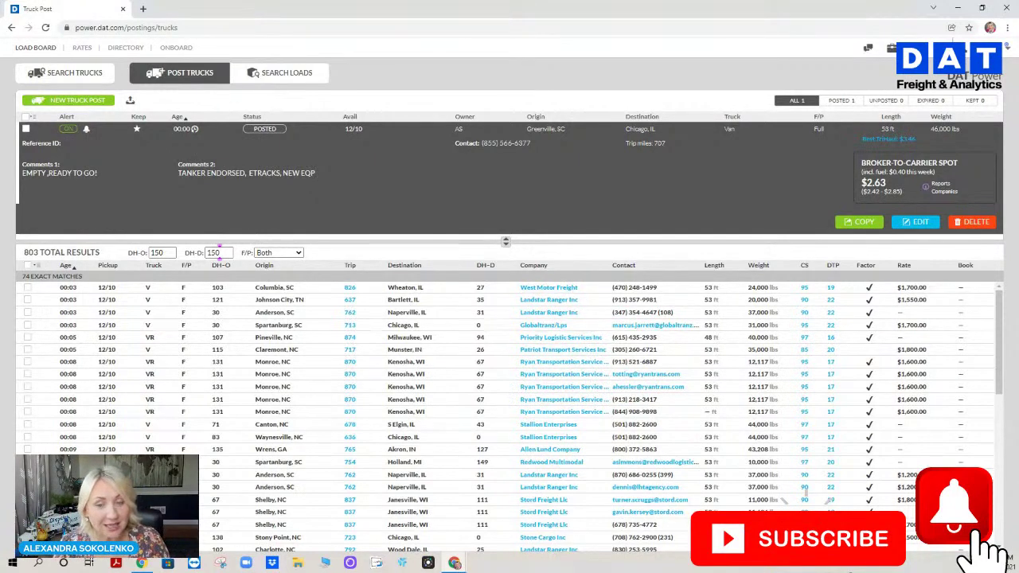
Step: Edit the Greenville to Chicago truck post, replacing its first comment with "EARLY TRUCK", and save it
{"action": "left_click", "coordinate": [915, 222]}
{"action": "left_click", "coordinate": [101, 224]}
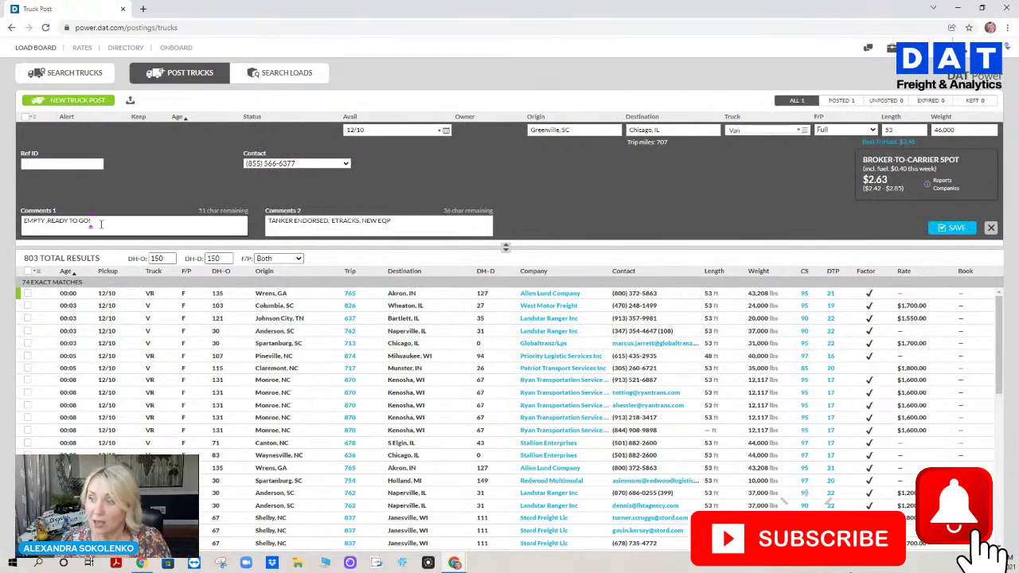
{"action": "key", "text": "BackSpace"}
{"action": "key", "text": "BackSpace"}
{"action": "key", "text": "BackSpace"}
{"action": "key", "text": "BackSpace"}
{"action": "key", "text": "BackSpace"}
{"action": "key", "text": "BackSpace"}
{"action": "key", "text": "BackSpace"}
{"action": "key", "text": "BackSpace"}
{"action": "key", "text": "BackSpace"}
{"action": "key", "text": "BackSpace"}
{"action": "key", "text": "BackSpace"}
{"action": "key", "text": "BackSpace"}
{"action": "key", "text": "BackSpace"}
{"action": "key", "text": "BackSpace"}
{"action": "key", "text": "BackSpace"}
{"action": "key", "text": "BackSpace"}
{"action": "key", "text": "BackSpace"}
{"action": "key", "text": "BackSpace"}
{"action": "key", "text": "BackSpace"}
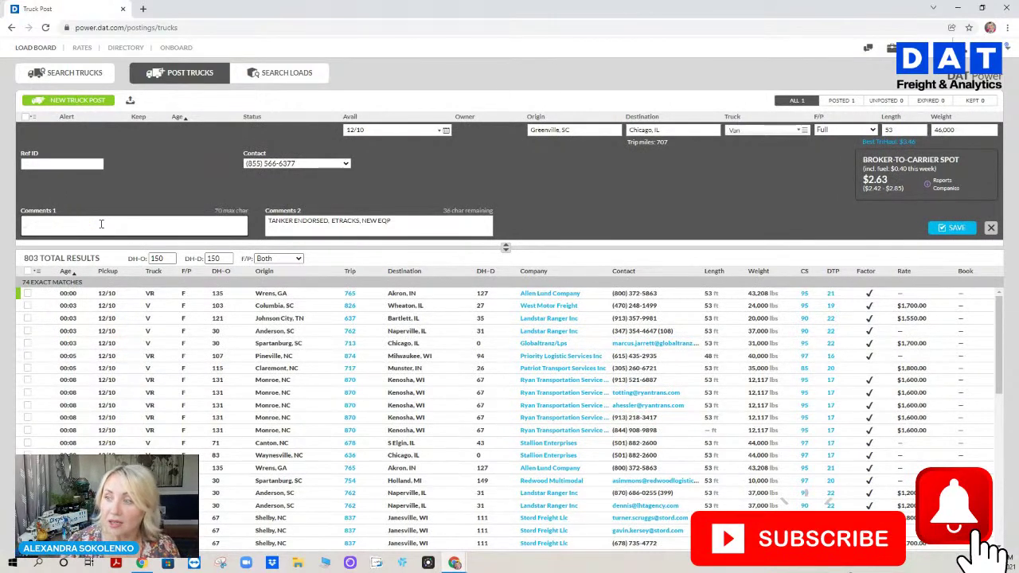
{"action": "type", "text": "EARLY"}
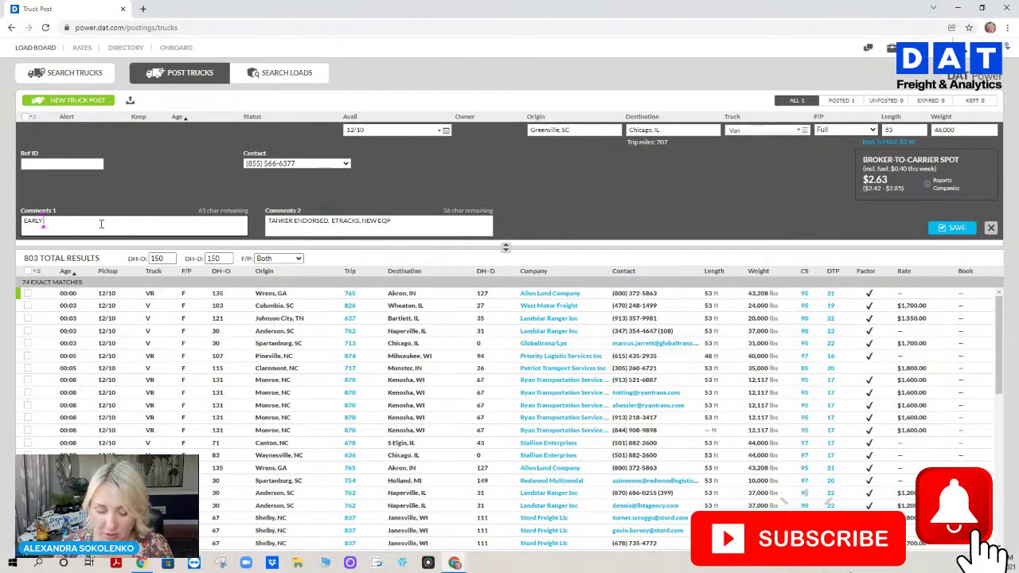
{"action": "type", "text": " TRUCK"}
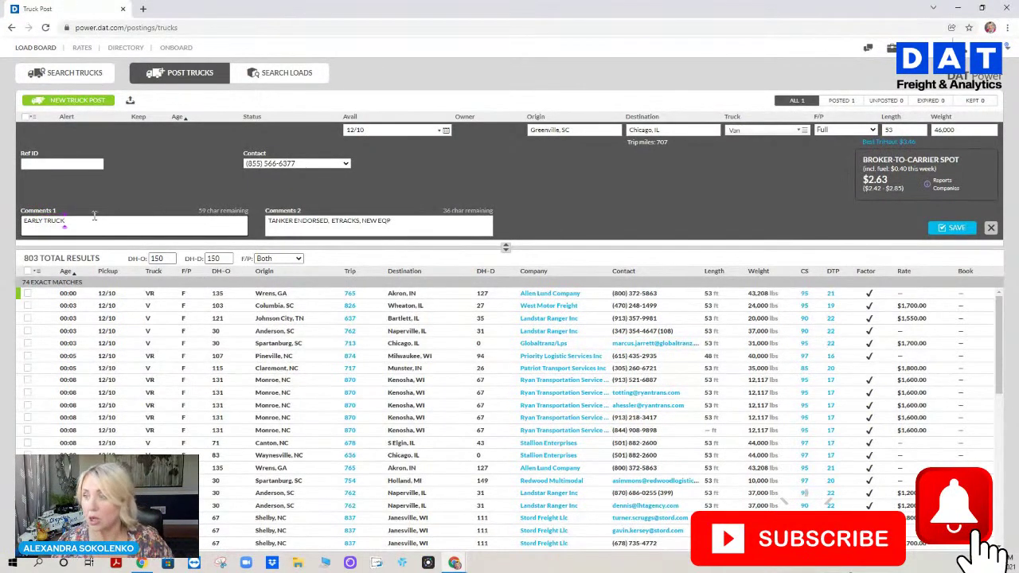
{"action": "left_click", "coordinate": [955, 227]}
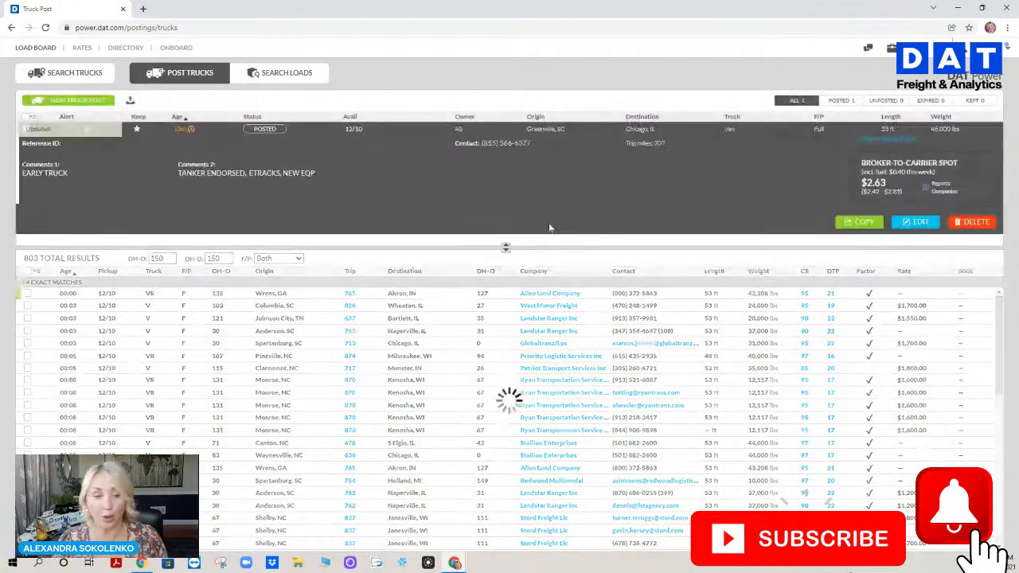
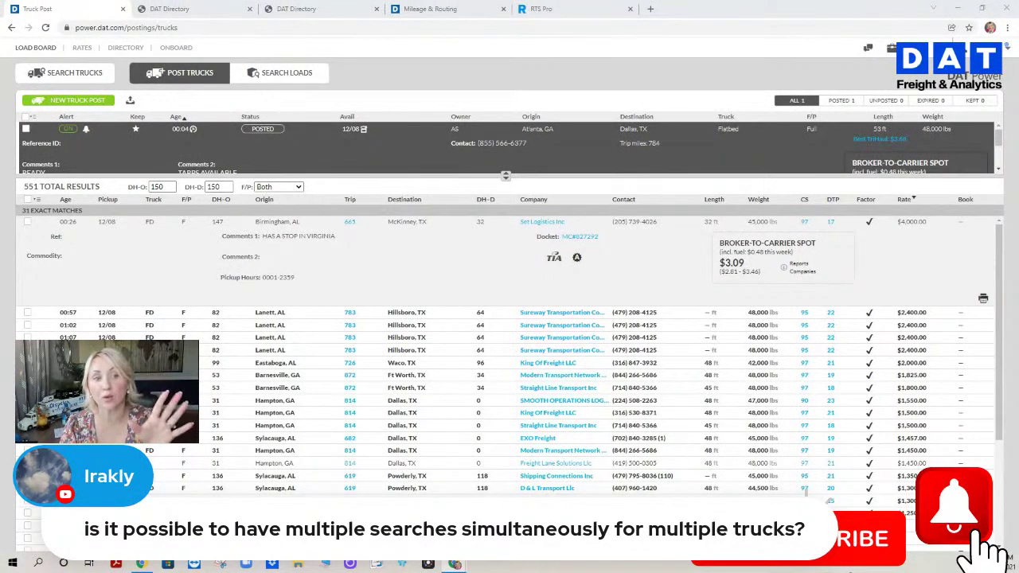
{"action": "left_click", "coordinate": [291, 73]}
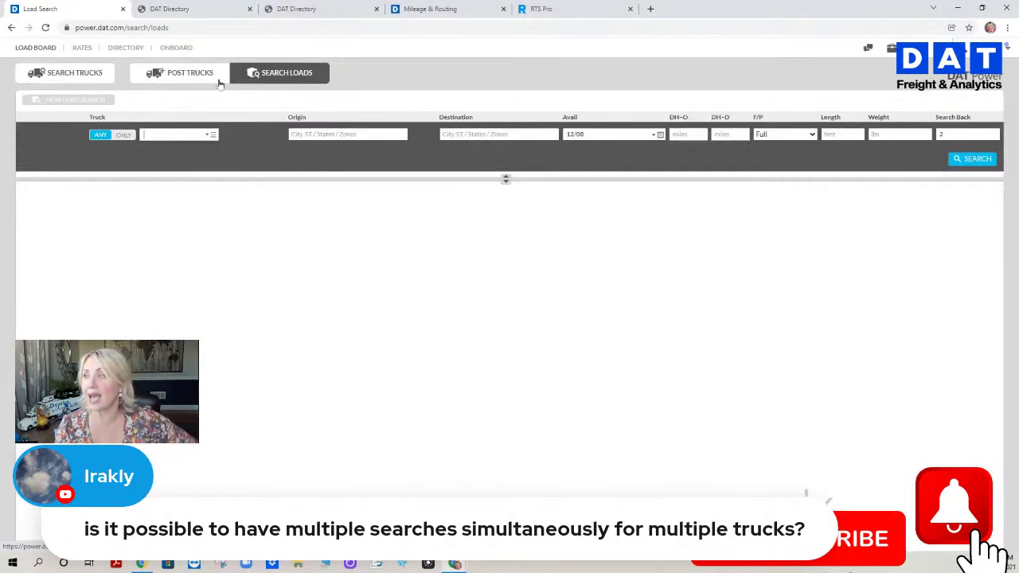
{"action": "left_click", "coordinate": [204, 73]}
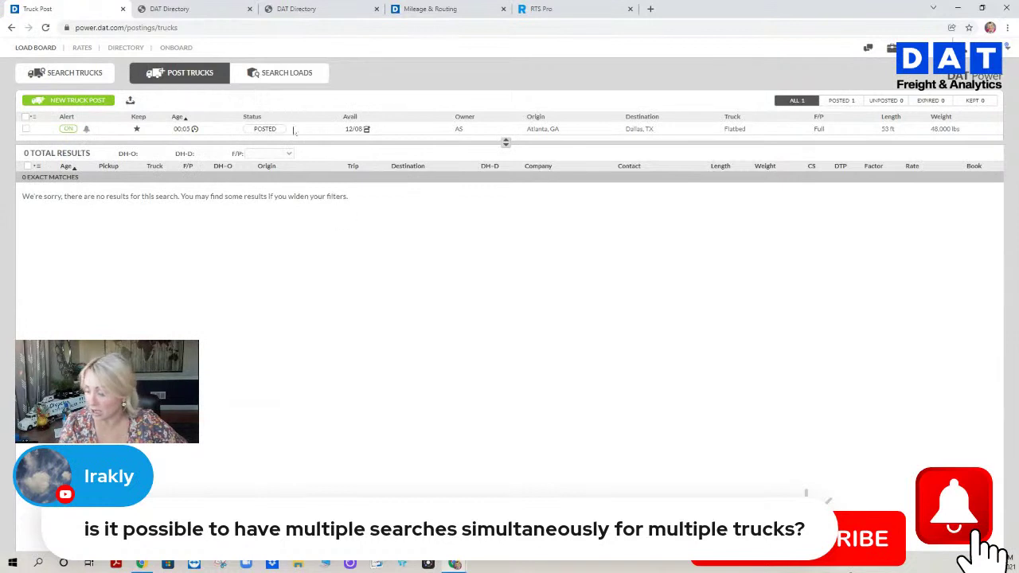
{"action": "mouse_move", "coordinate": [366, 131]}
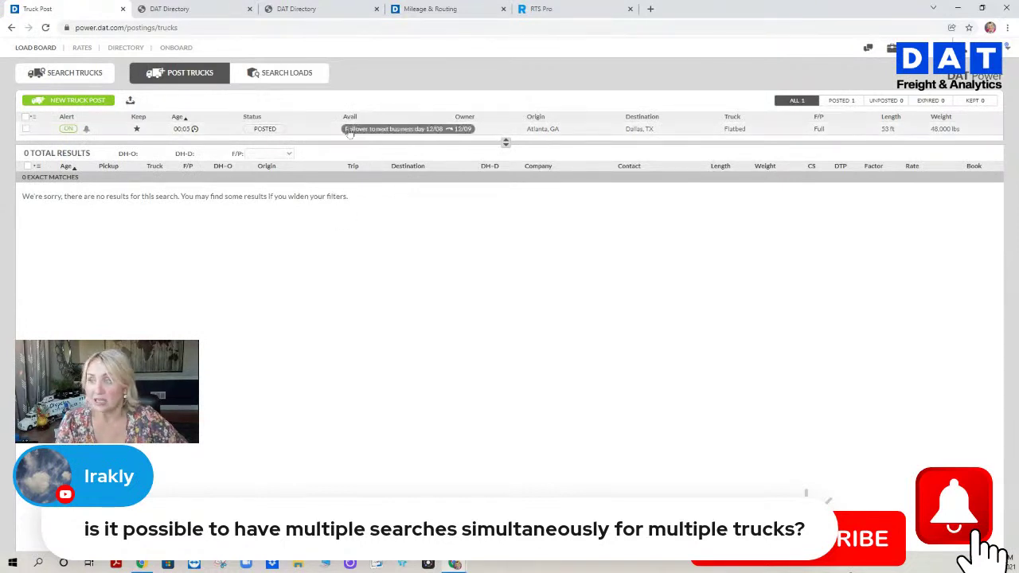
Step: Start another truck post available 12/09 with Chicago, IL as its origin
{"action": "left_click", "coordinate": [94, 102]}
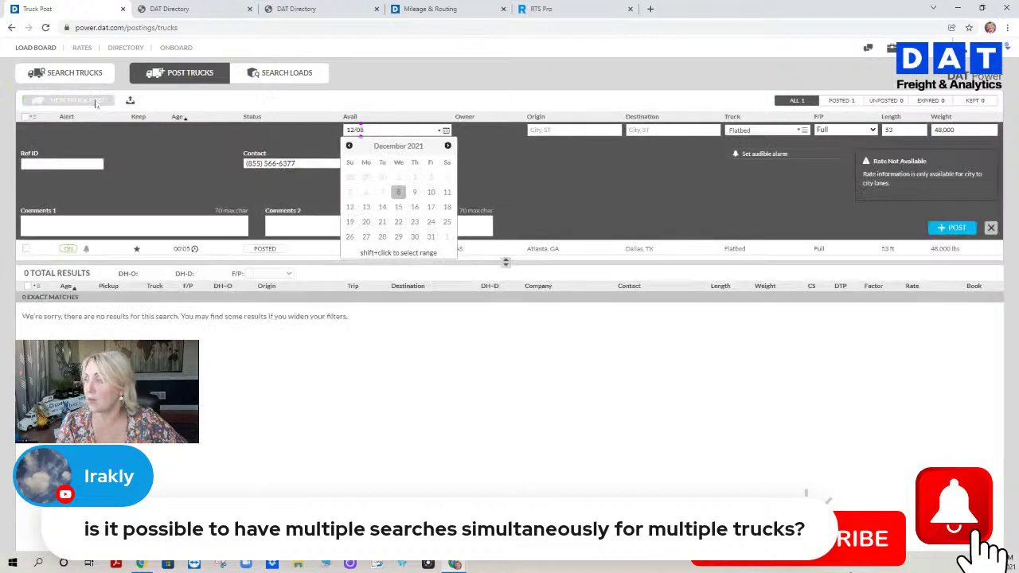
{"action": "left_click", "coordinate": [414, 192]}
{"action": "left_click", "coordinate": [589, 129]}
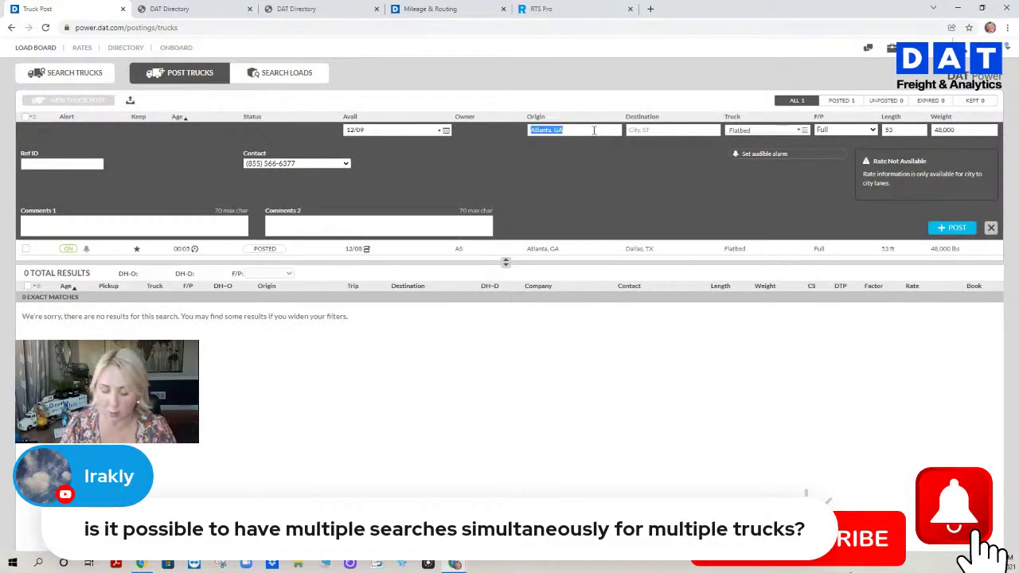
{"action": "type", "text": "CHICA"}
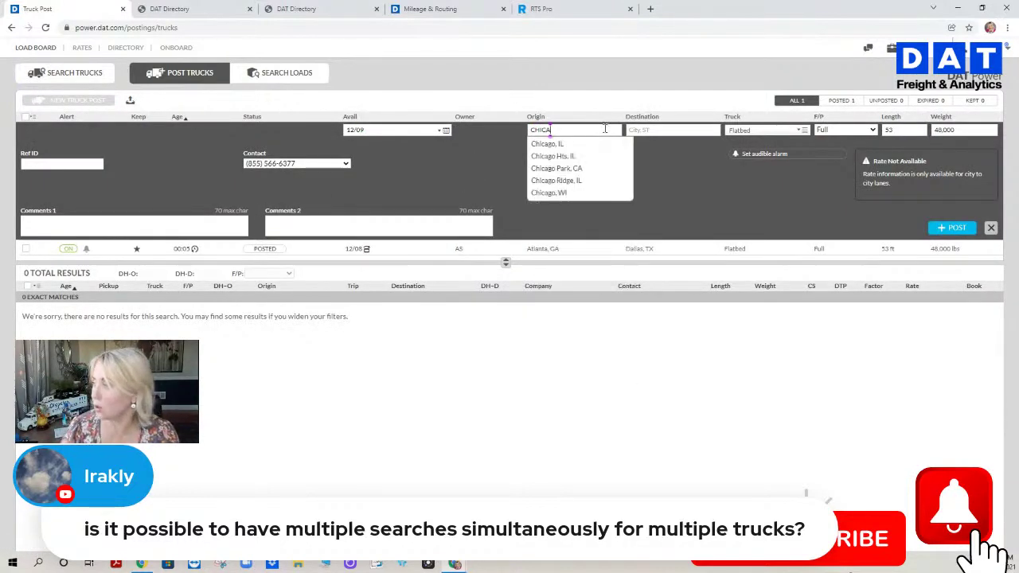
{"action": "left_click", "coordinate": [614, 144]}
Step: Set the new truck post's destination to the zones Z2Z1 and post the truck
{"action": "left_click", "coordinate": [684, 129]}
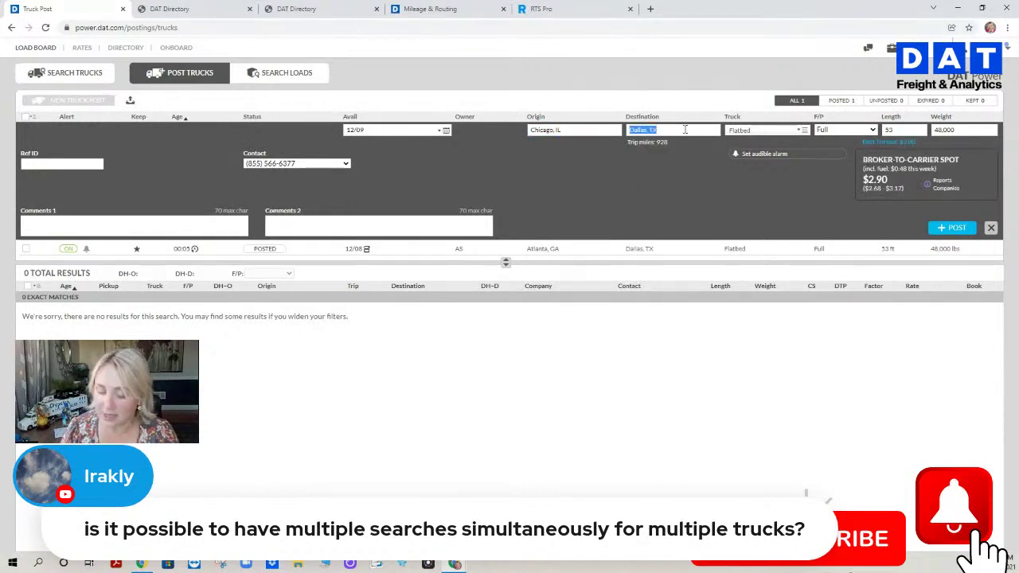
{"action": "type", "text": "zz"}
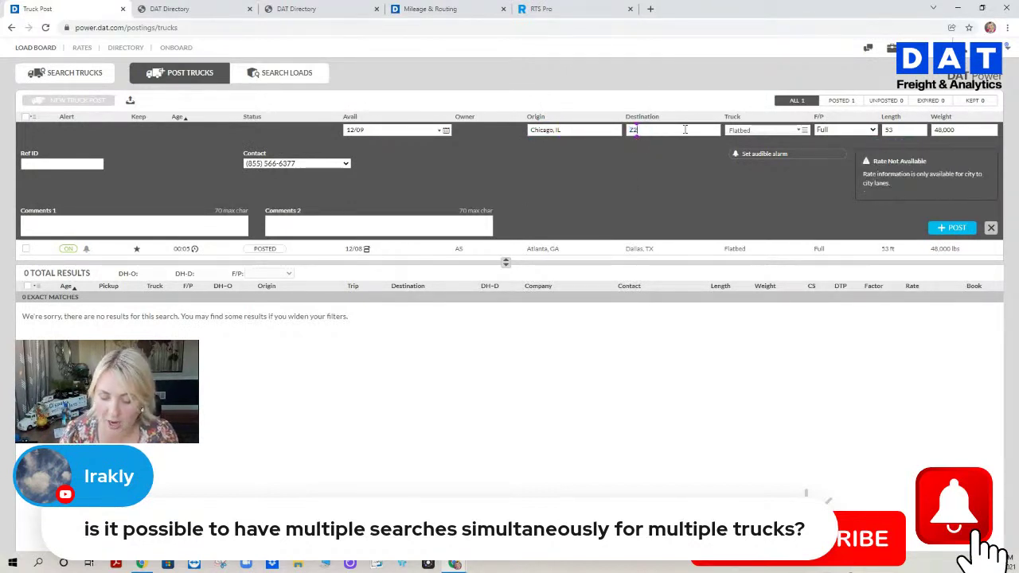
{"action": "type", "text": "1"}
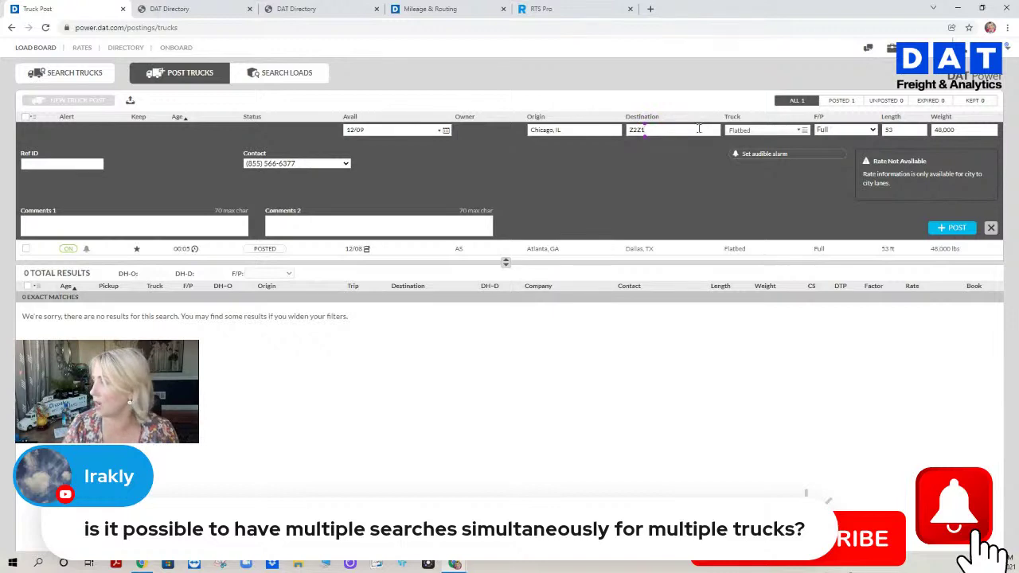
{"action": "left_click", "coordinate": [955, 228]}
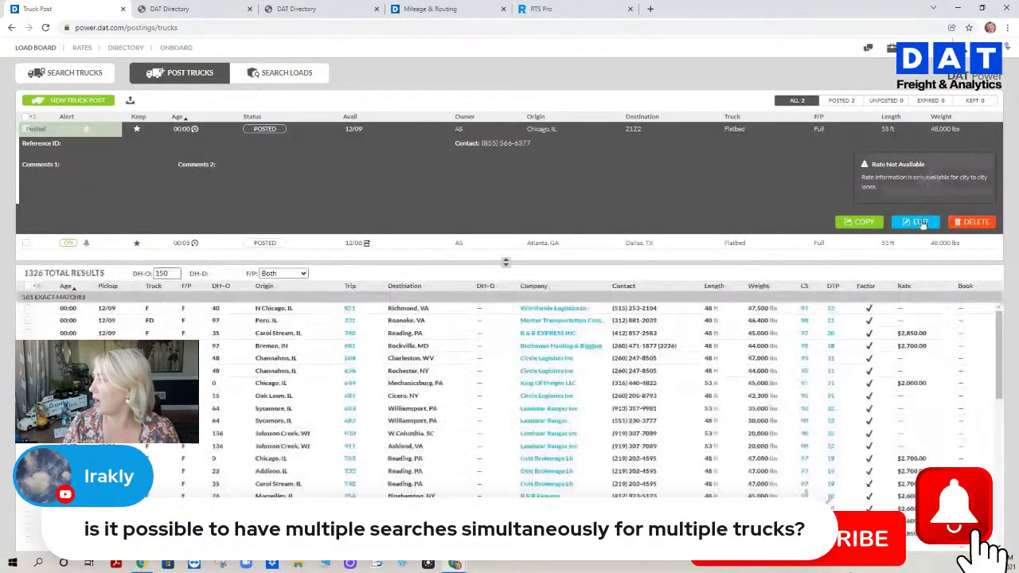
Step: Edit the newly posted Chicago truck and set its weight to 46,000
{"action": "left_click", "coordinate": [919, 222]}
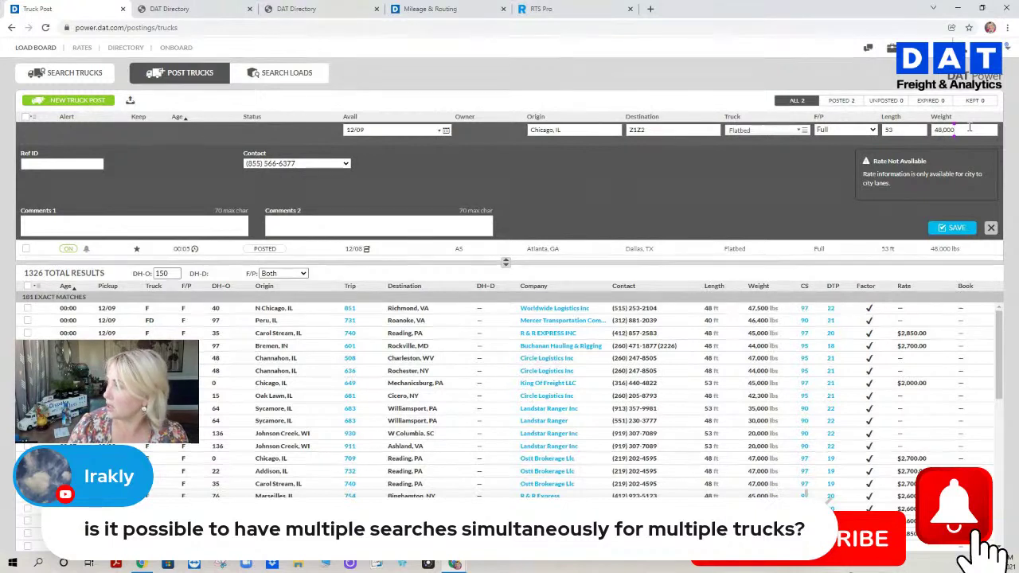
{"action": "left_click", "coordinate": [970, 128]}
{"action": "key", "text": "BackSpace"}
{"action": "key", "text": "BackSpace"}
{"action": "key", "text": "BackSpace"}
{"action": "key", "text": "BackSpace"}
{"action": "key", "text": "BackSpace"}
{"action": "key", "text": "BackSpace"}
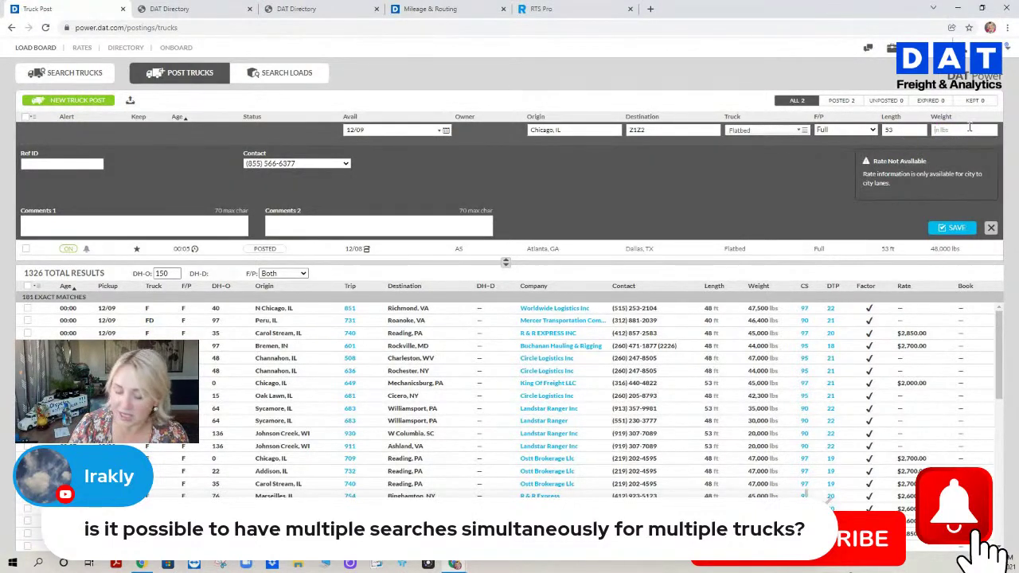
{"action": "type", "text": "45"}
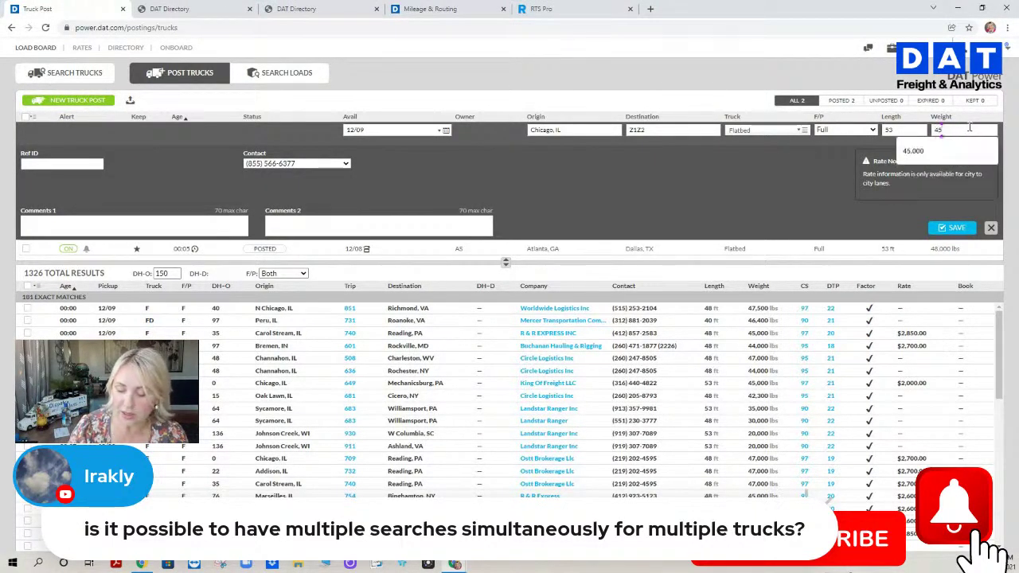
{"action": "key", "text": "BackSpace"}
{"action": "type", "text": "6,00"}
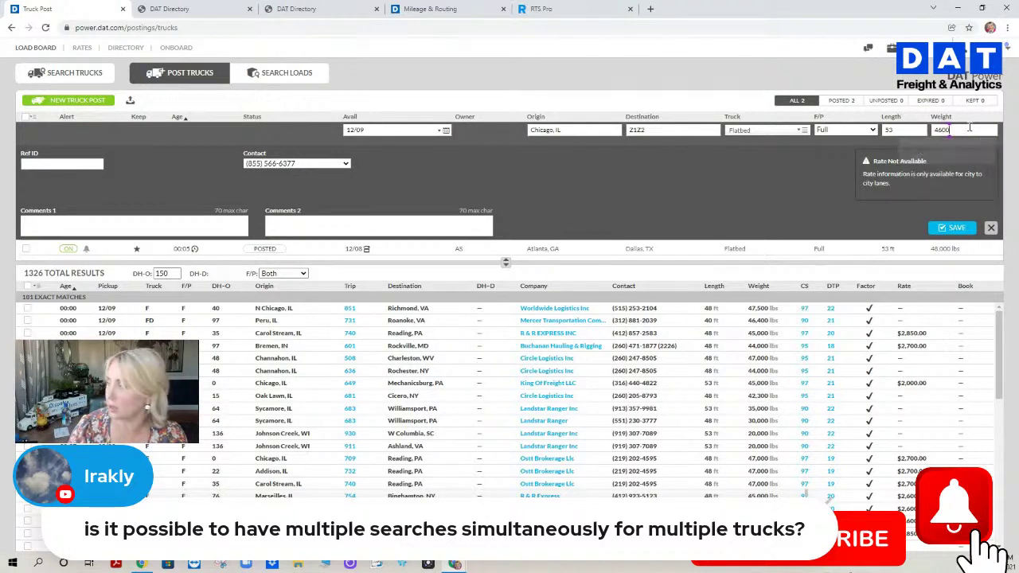
{"action": "type", "text": "0"}
Step: Change the Chicago post's truck type to Van and save the edited post
{"action": "left_click", "coordinate": [770, 130]}
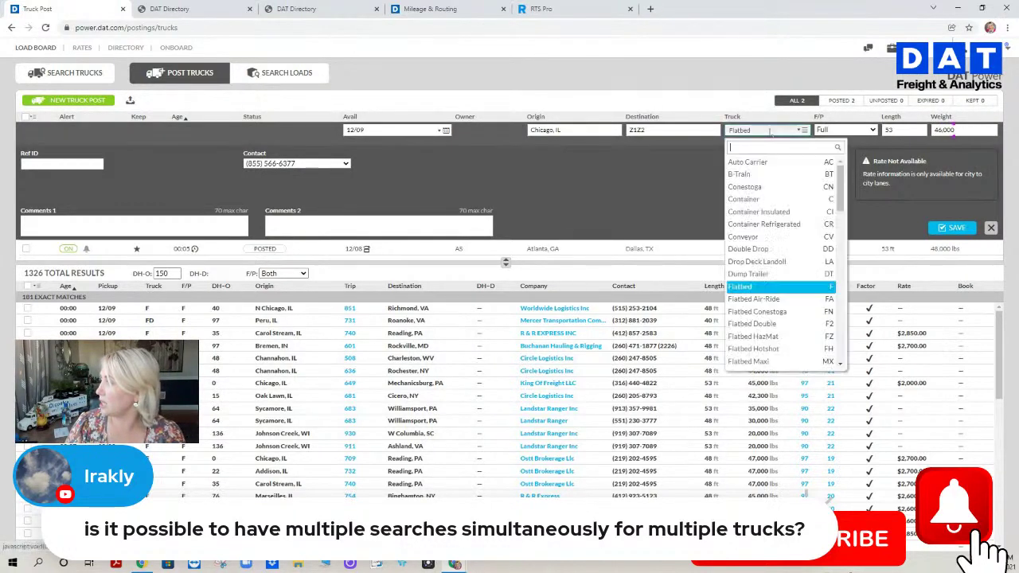
{"action": "type", "text": "v"}
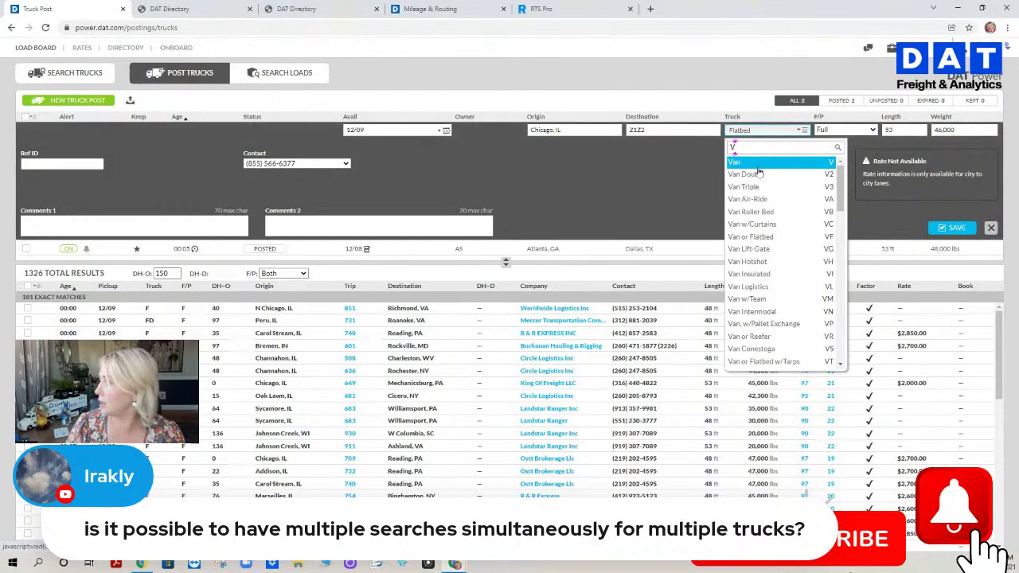
{"action": "left_click", "coordinate": [759, 160]}
{"action": "left_click", "coordinate": [954, 228]}
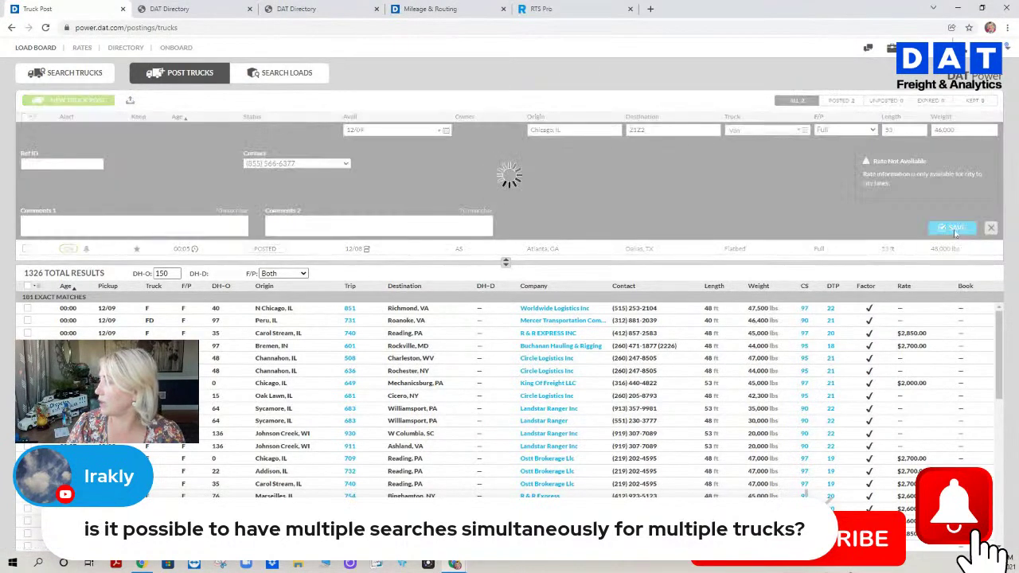
Step: Copy the Chicago van post, setting the copy's availability to 12/11 and its destination to CA
{"action": "left_click", "coordinate": [920, 221]}
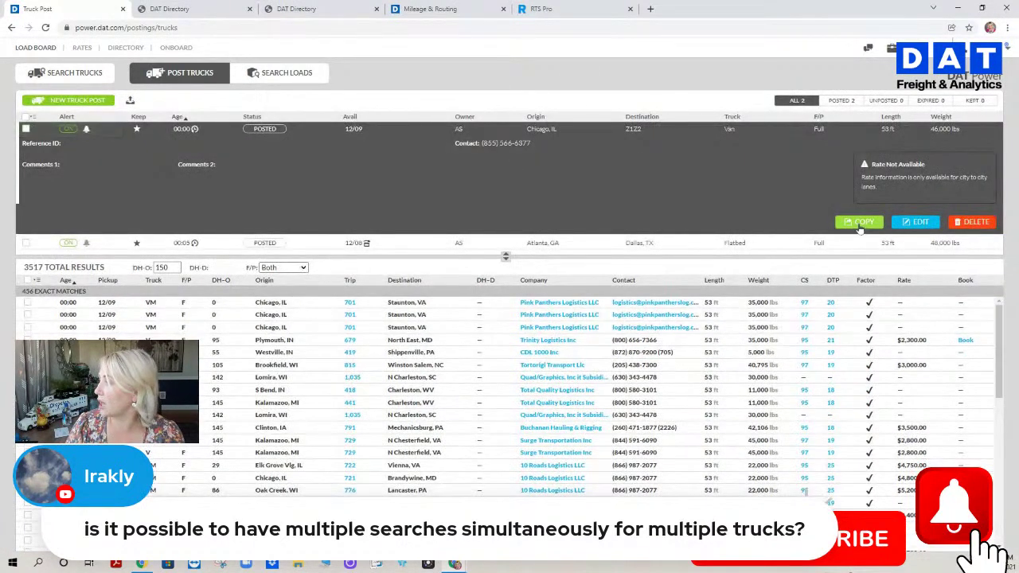
{"action": "left_click", "coordinate": [446, 192]}
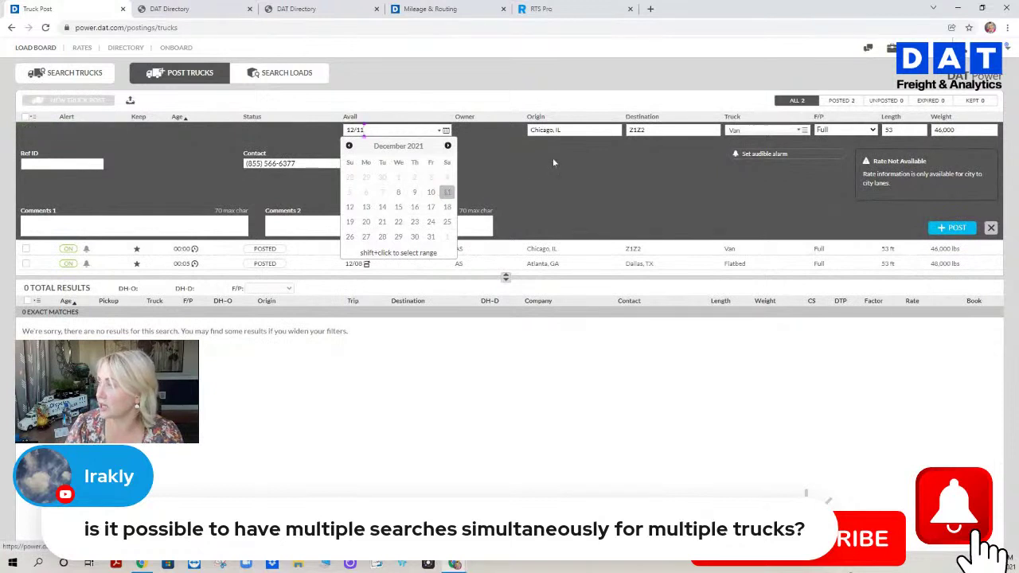
{"action": "left_click", "coordinate": [684, 130]}
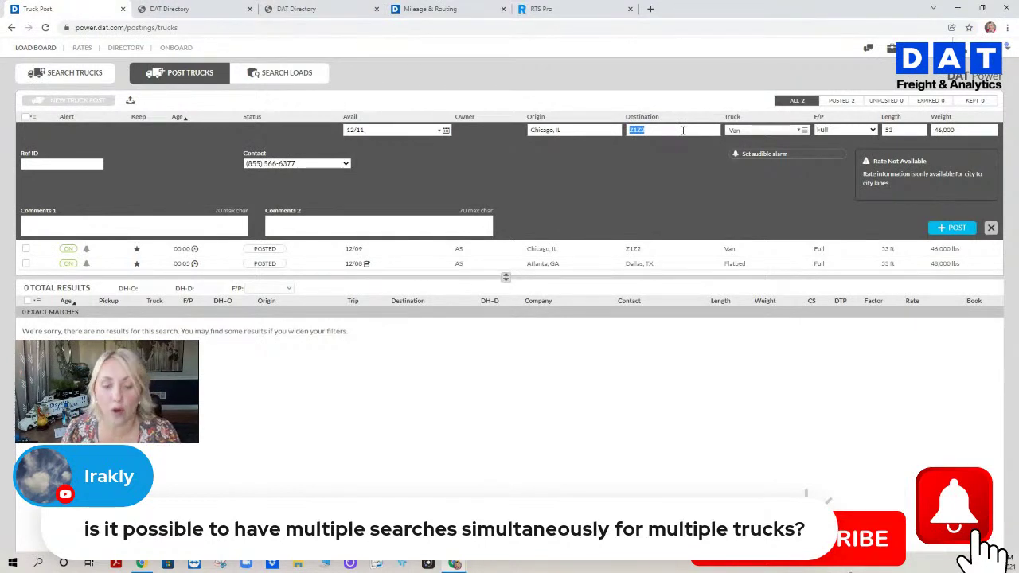
{"action": "type", "text": "CA"}
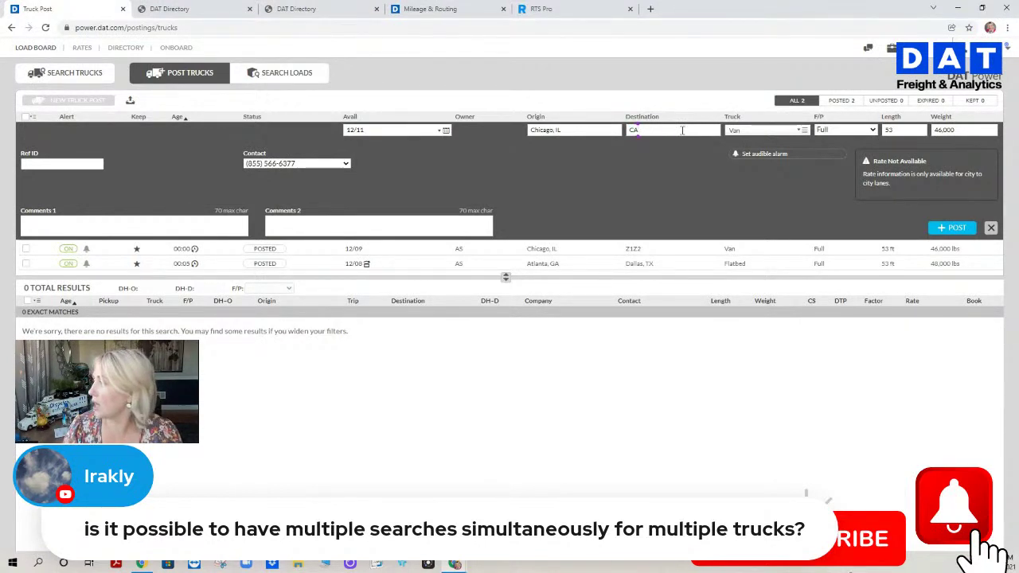
Step: Set the copied post's truck type to Reefer w/Team
{"action": "left_click", "coordinate": [787, 135]}
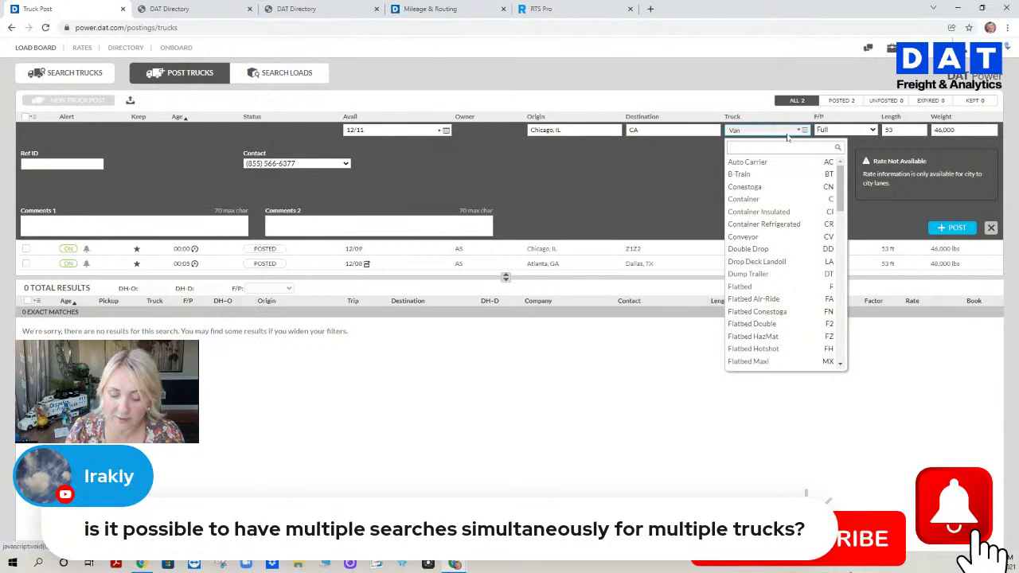
{"action": "type", "text": "R"}
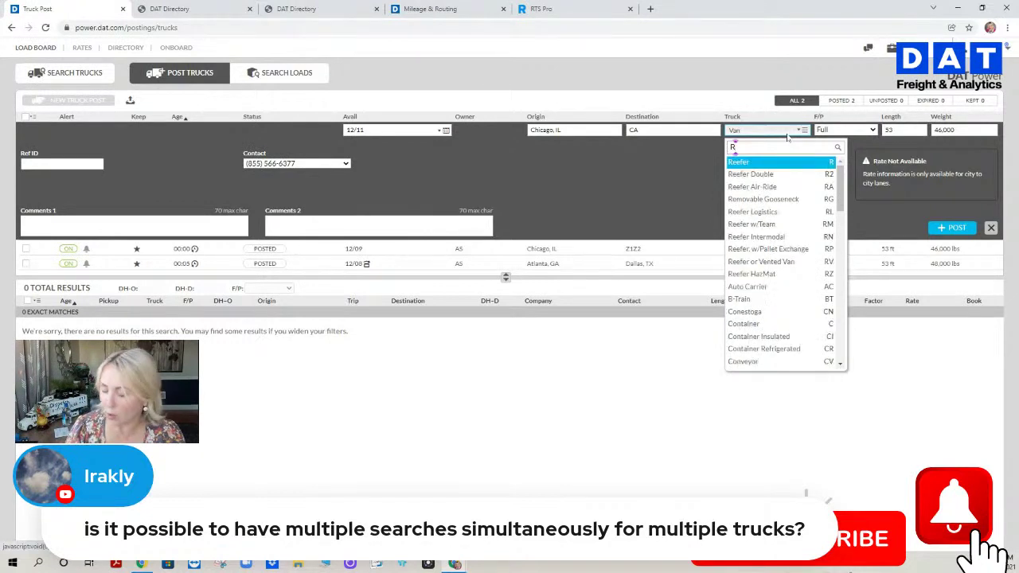
{"action": "type", "text": "M"}
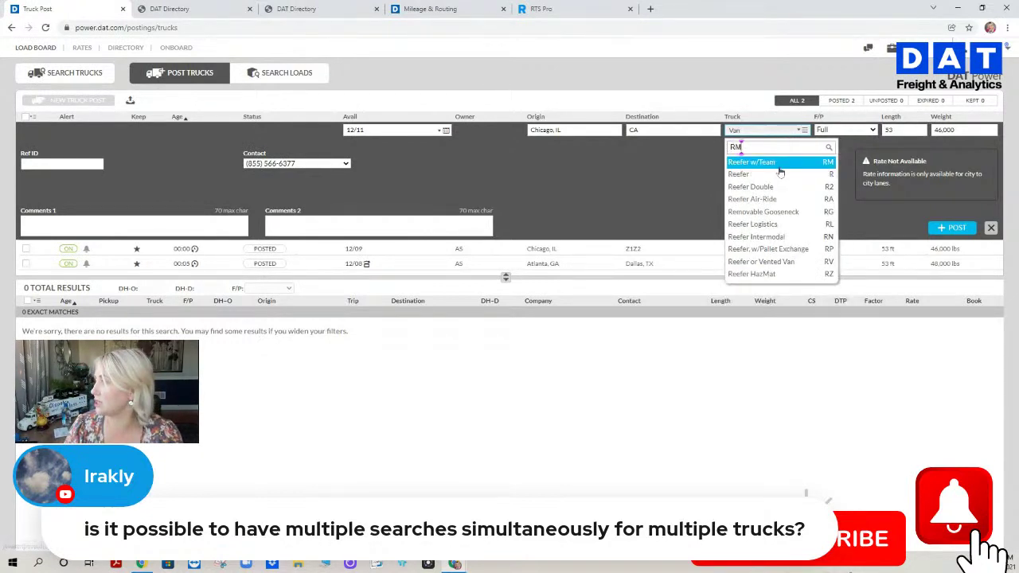
{"action": "left_click", "coordinate": [779, 165]}
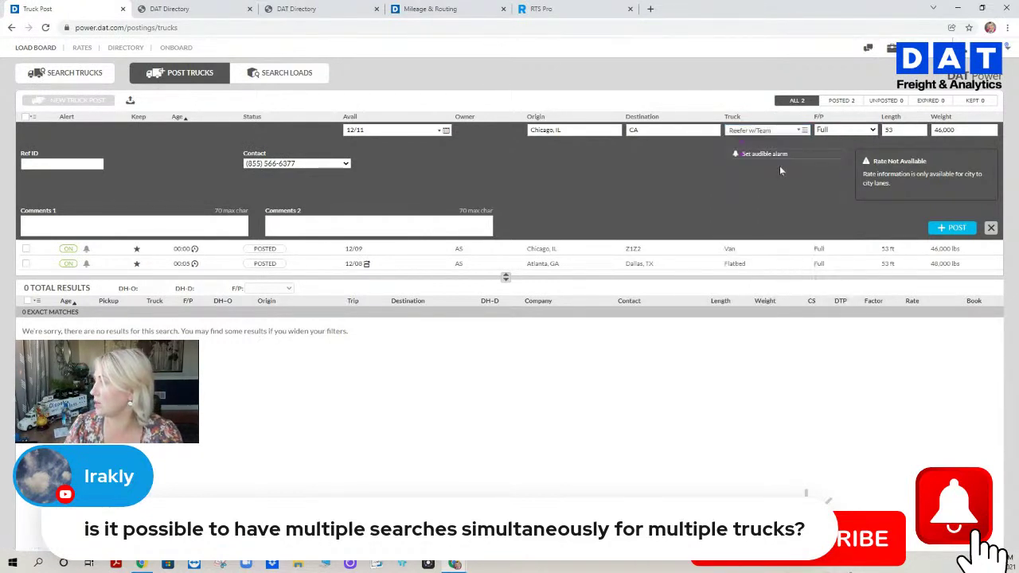
Step: Set the weight of the reefer team post to 45,000 and post the truck
{"action": "left_click", "coordinate": [970, 132]}
{"action": "type", "text": "4"}
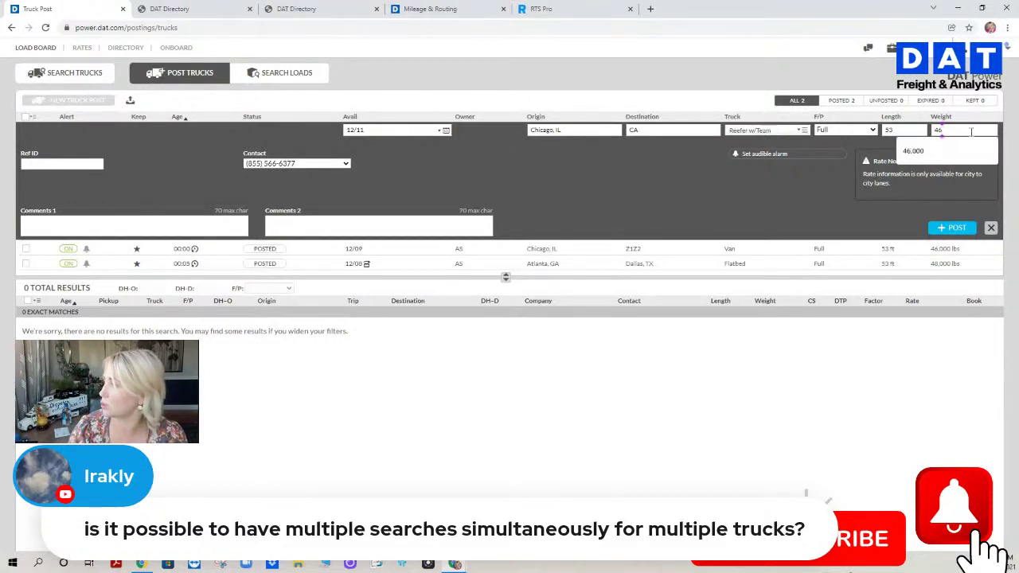
{"action": "type", "text": "5000"}
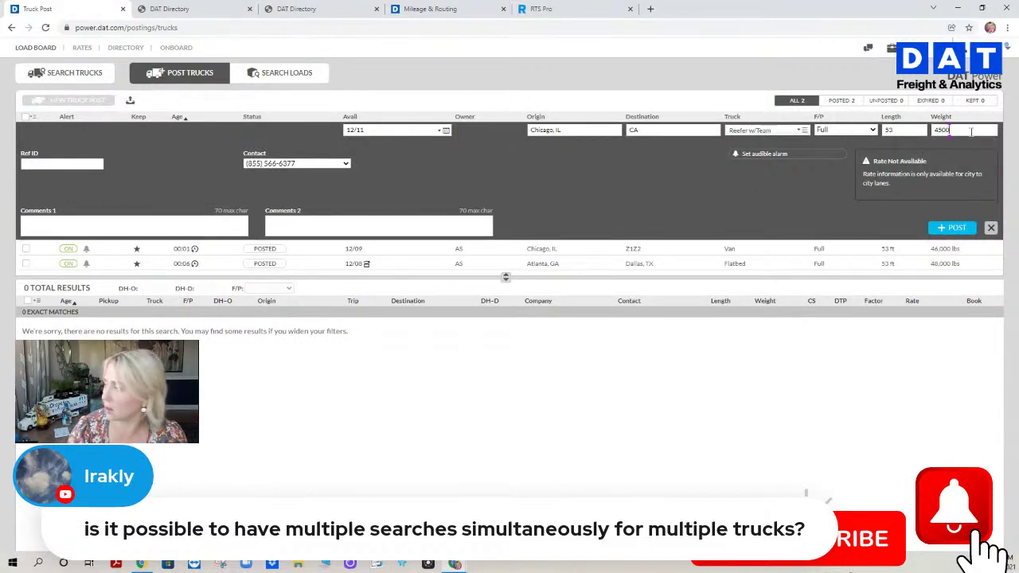
{"action": "left_click", "coordinate": [952, 229]}
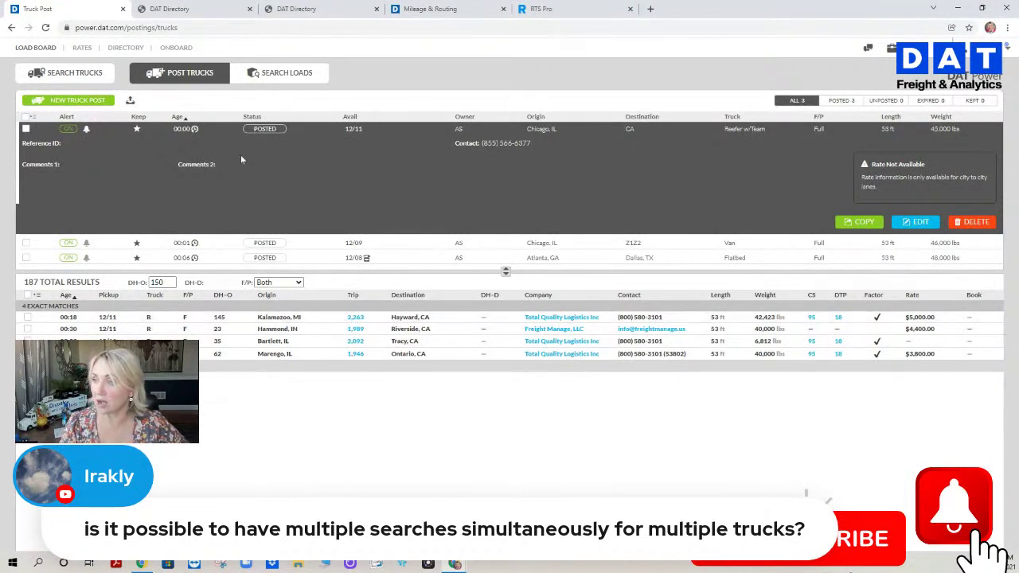
Step: Select all truck posts in the list and delete them together
{"action": "left_click", "coordinate": [27, 117]}
{"action": "left_click", "coordinate": [34, 118]}
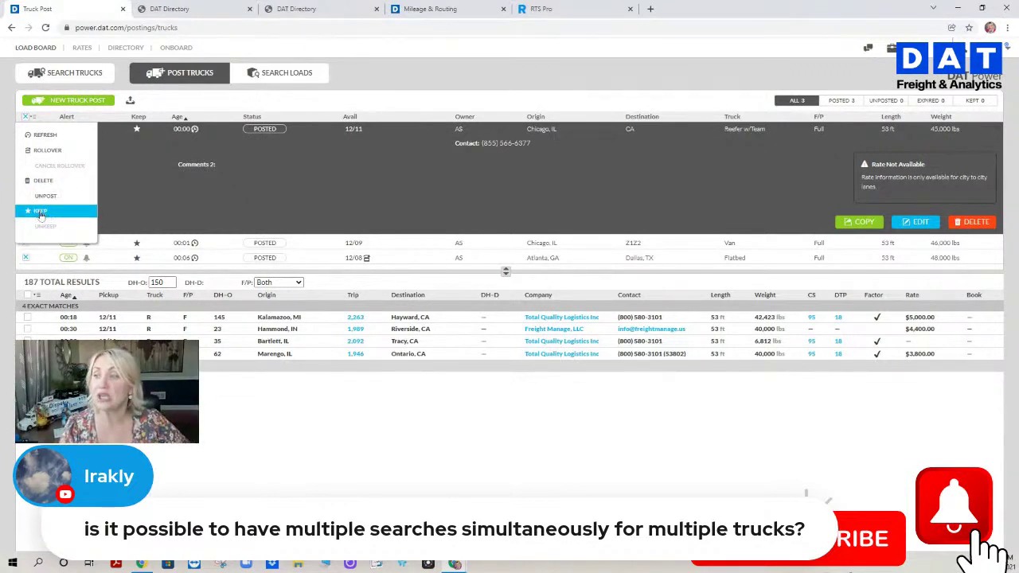
{"action": "left_click", "coordinate": [35, 121]}
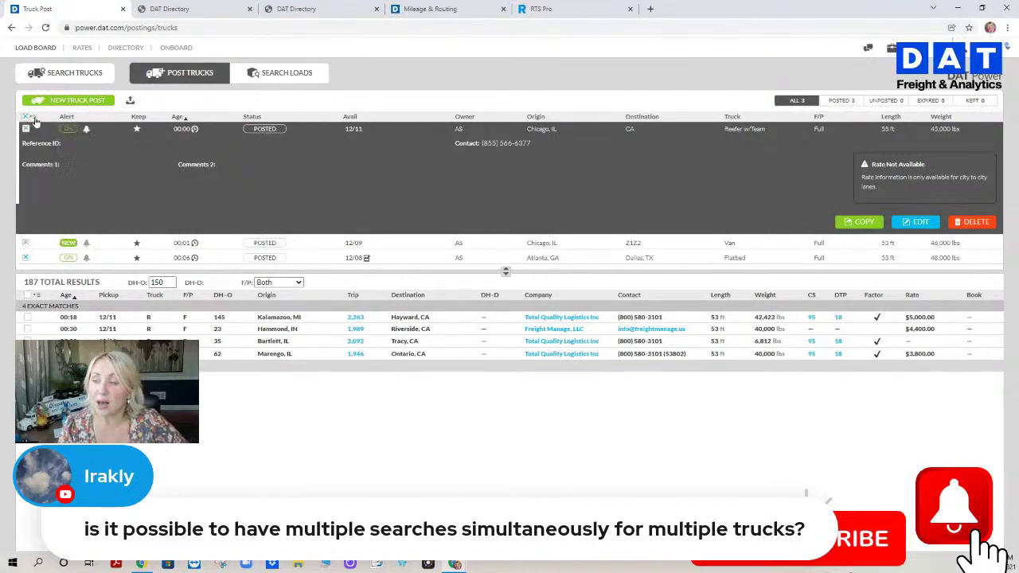
{"action": "left_click", "coordinate": [35, 121]}
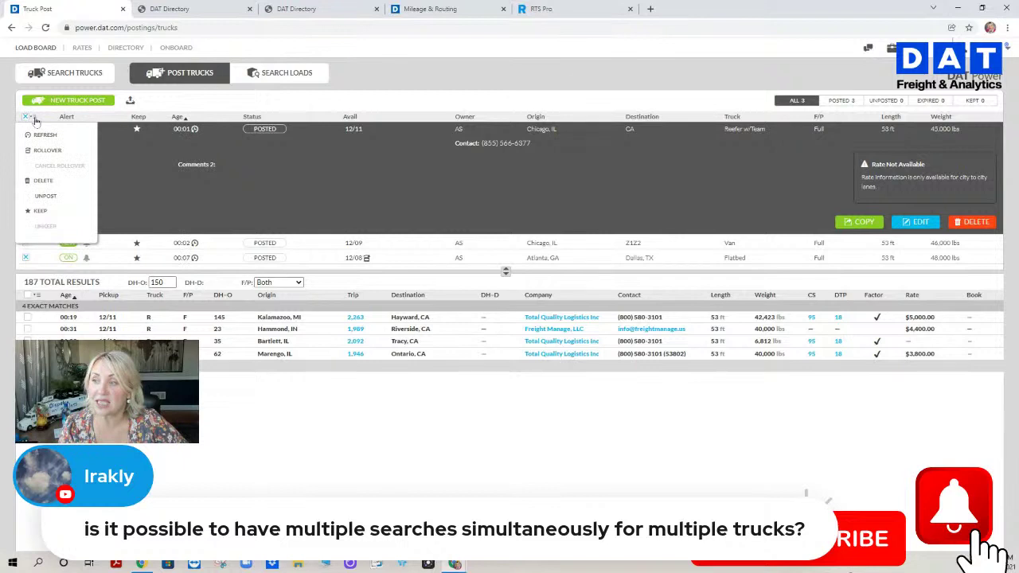
{"action": "left_click", "coordinate": [57, 184]}
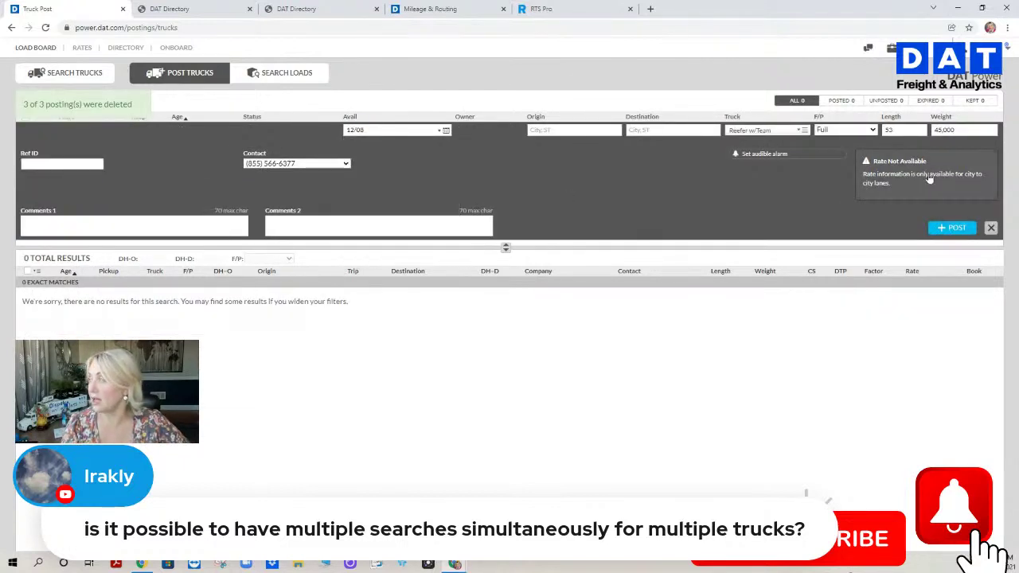
Step: Open the Zone Map from the load board's tools and examine the zip zones on the map of the United States
{"action": "left_click", "coordinate": [891, 48]}
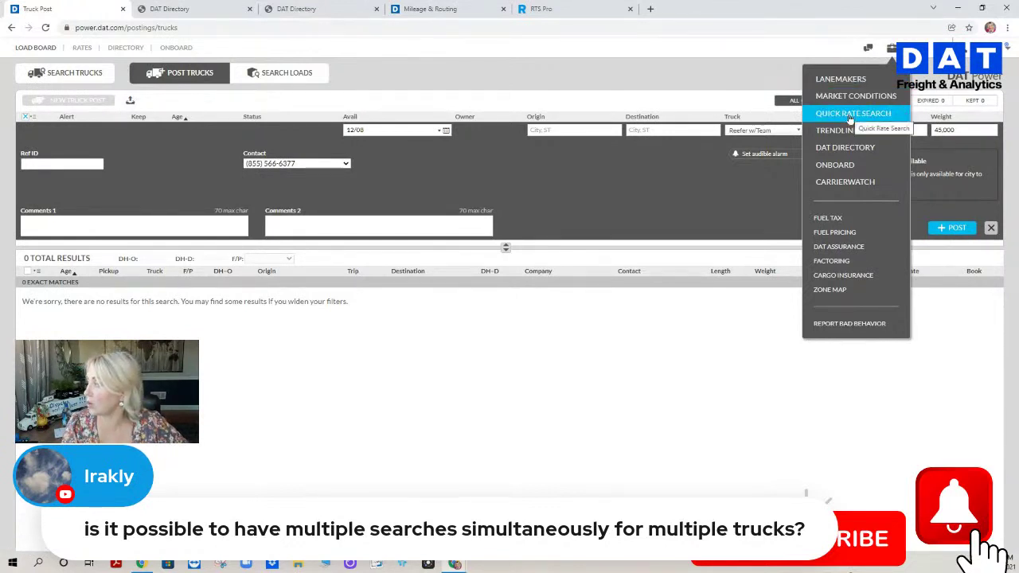
{"action": "left_click", "coordinate": [831, 290]}
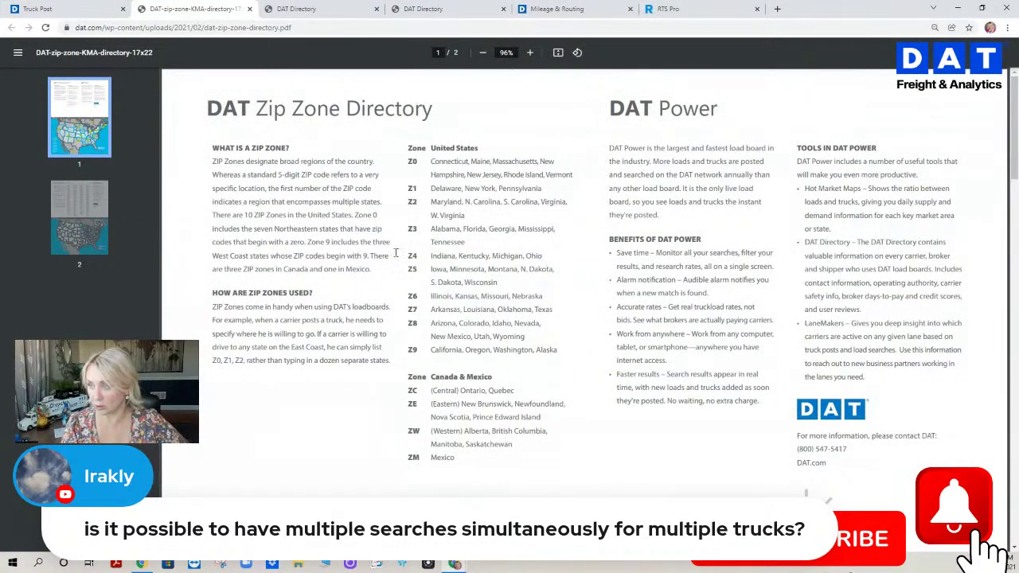
{"action": "scroll", "coordinate": [454, 252], "scroll_direction": "down", "scroll_amount": 10}
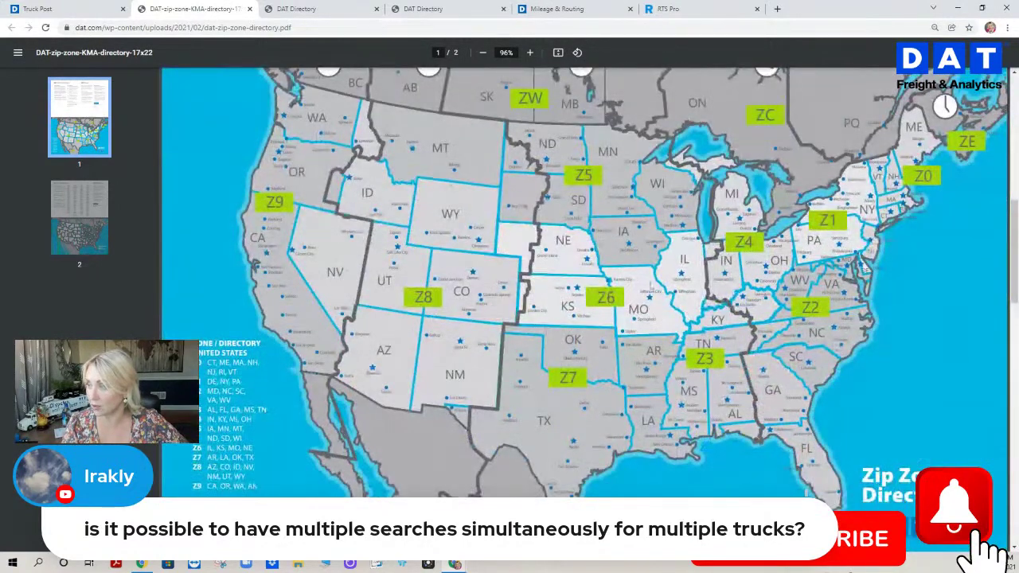